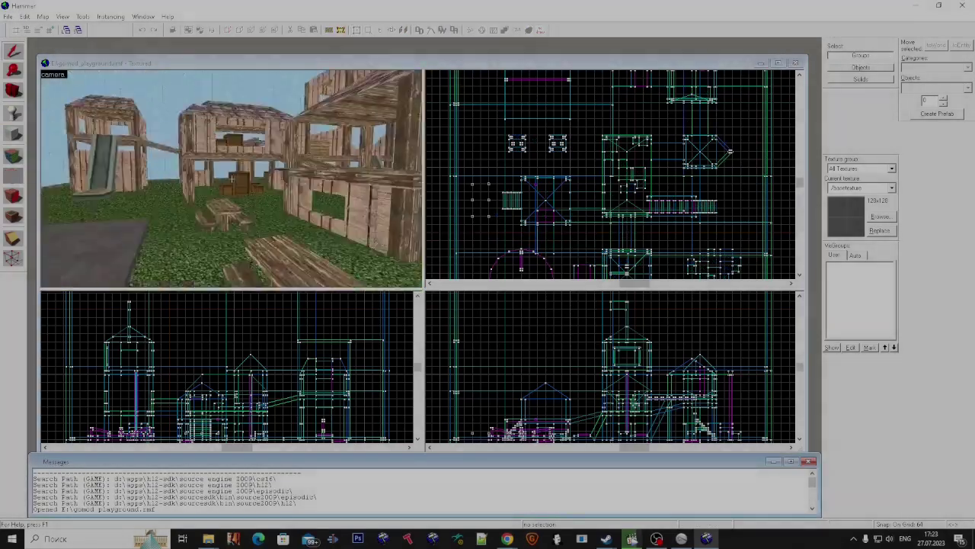
Open face editing and select a map face with tools/toolsnodraw as the current texture.
key("shift+a")
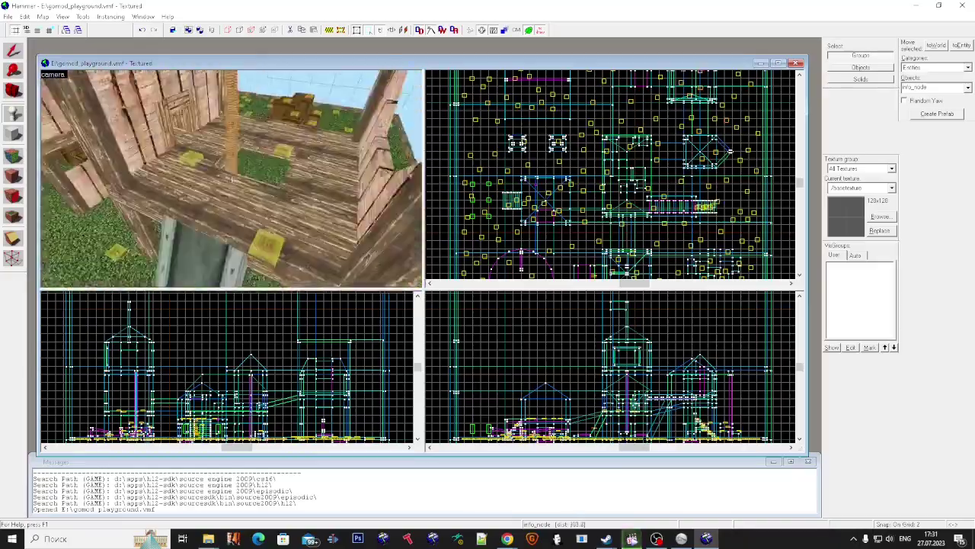
key("shift+a")
left_click(215, 167)
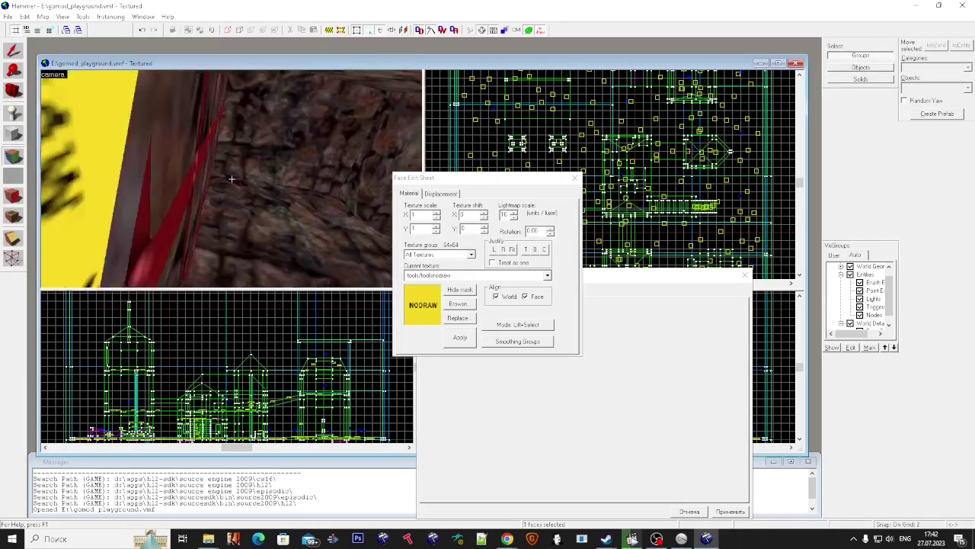
Compile the map with the Full Compile -final (slow) configuration, leaving vvis and vrad out.
key("super")
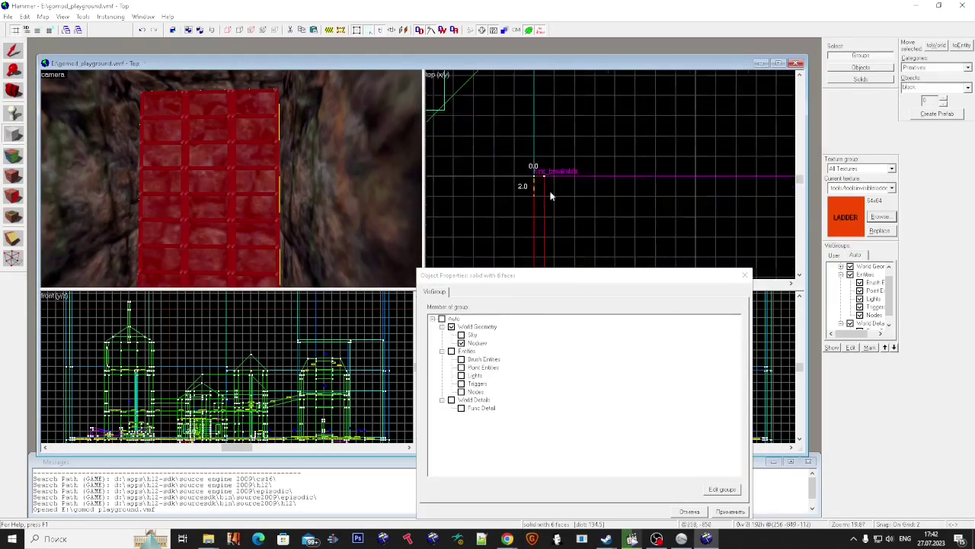
left_click(214, 152)
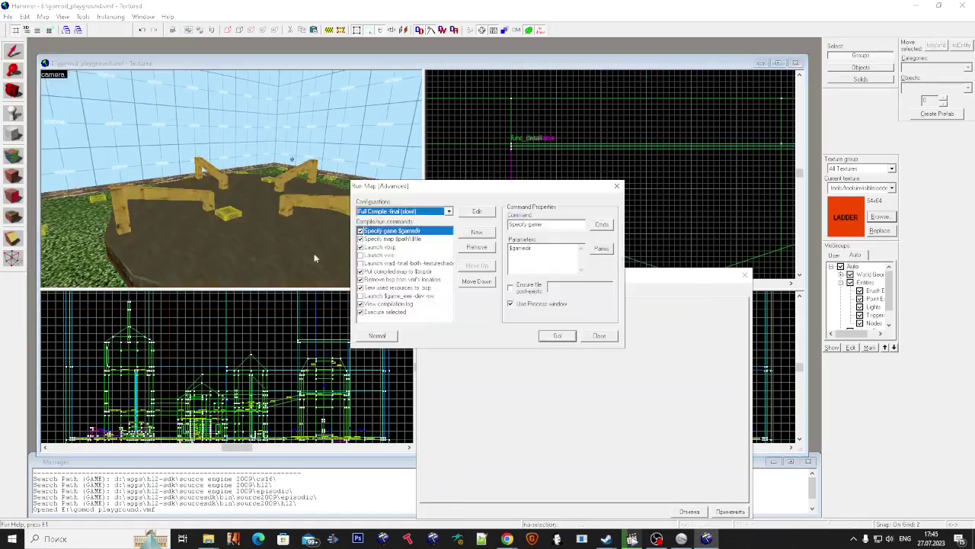
left_click(558, 335)
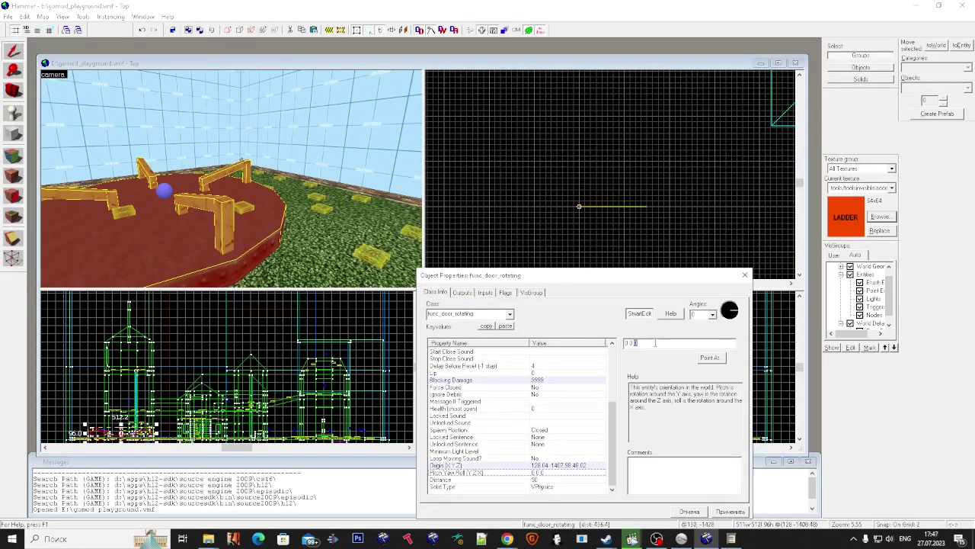
Set Pitch Yaw Roll of the round platform's func_door_rotating to 30 0 0 and run the map.
left_click(554, 336)
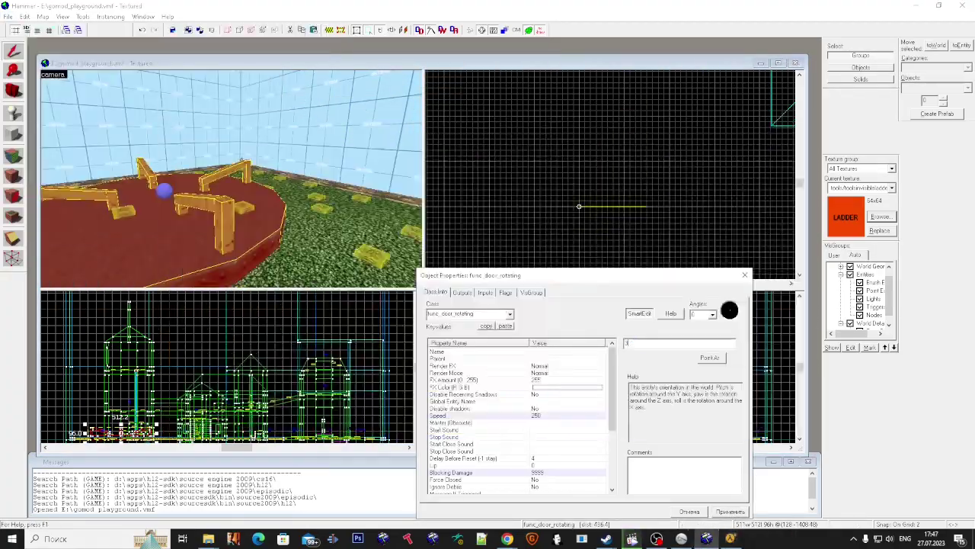
left_click(556, 337)
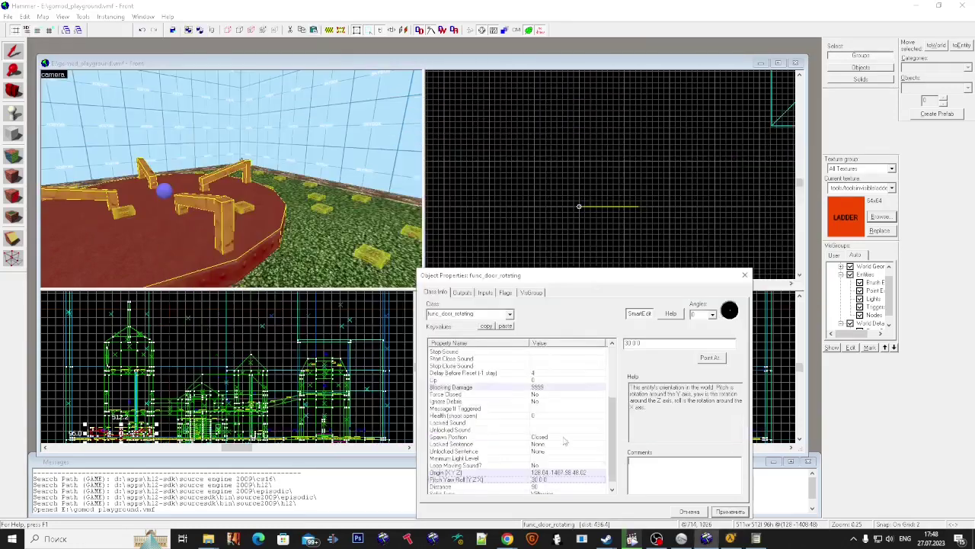
Change the round platform's entity class to func_rotating and open its flags.
scroll(565, 440, "down", 1)
left_click(506, 314)
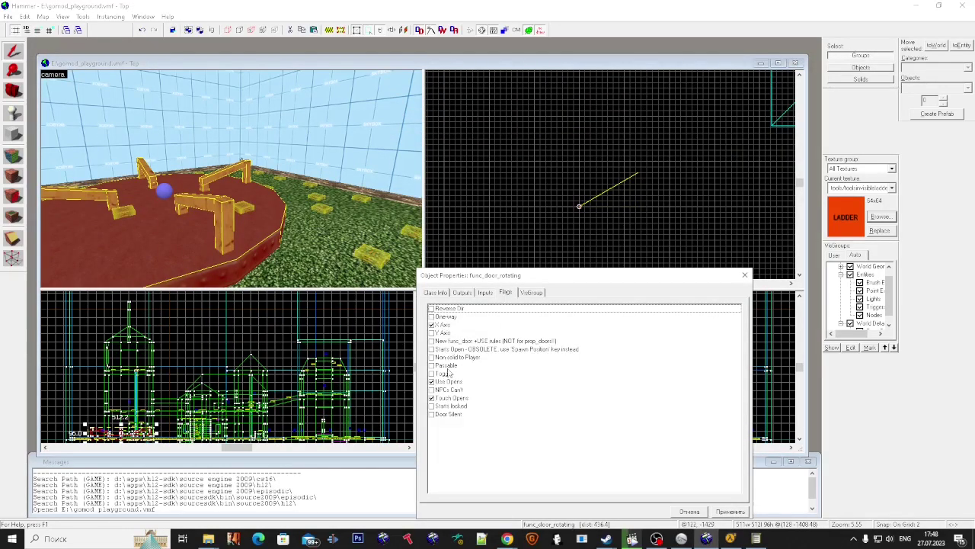
left_click(497, 292)
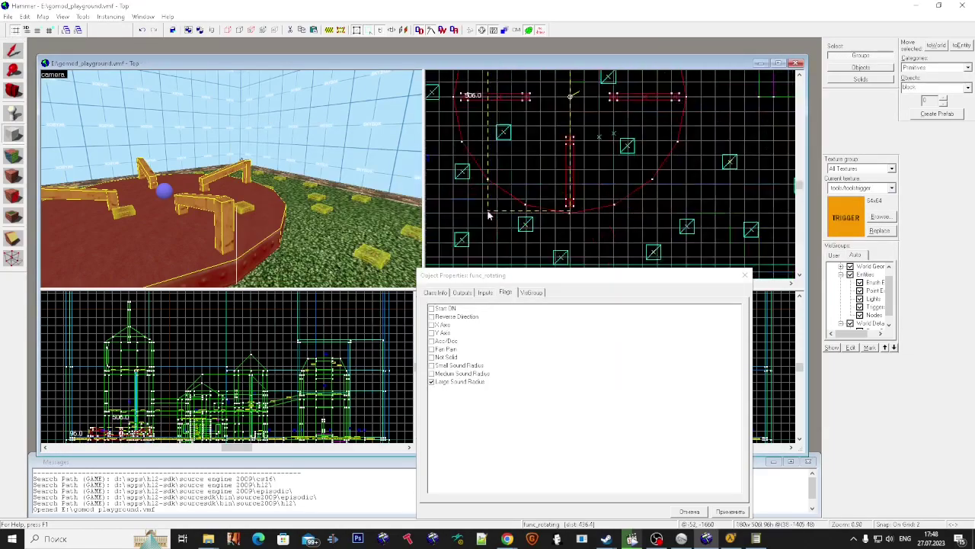
Cover the round platform with a tools/toolstrigger brush and tie it to a trigger_multiple entity.
scroll(490, 216, "up", 5)
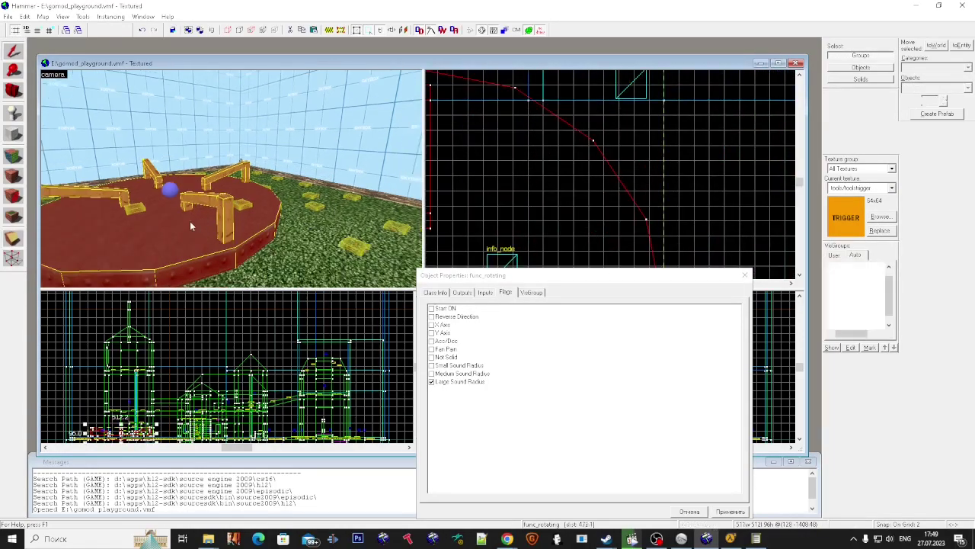
left_click(190, 226)
key("shift+t")
scroll(177, 196, "up", 5)
key("ctrl+t")
type("tri")
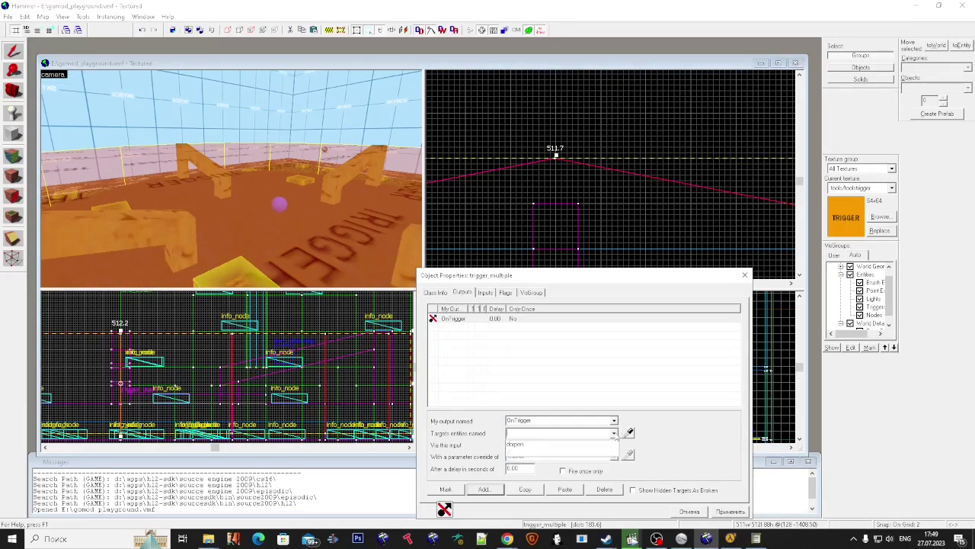
Add an OnTrigger output to the trigger_multiple and open the choice of its target entity.
left_click(567, 493)
left_click(614, 426)
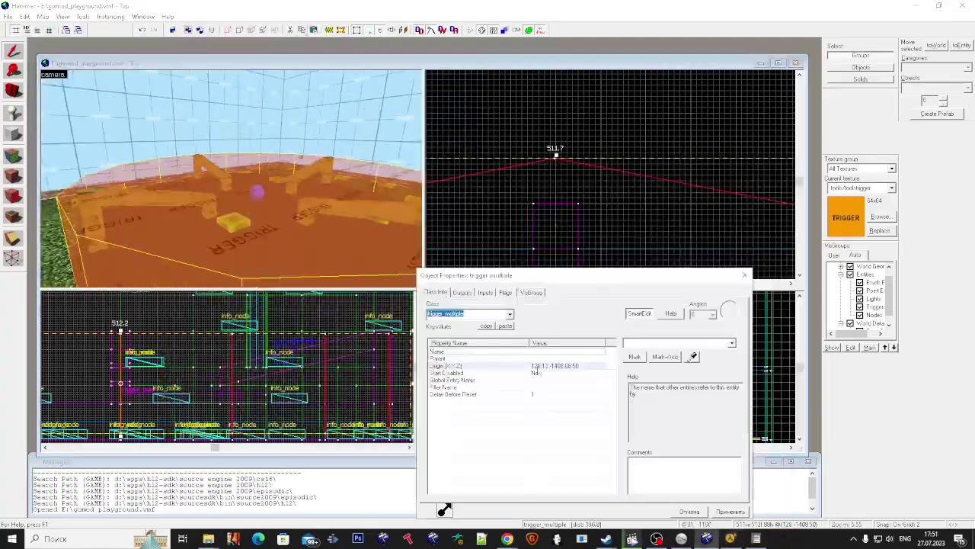
left_click(462, 292)
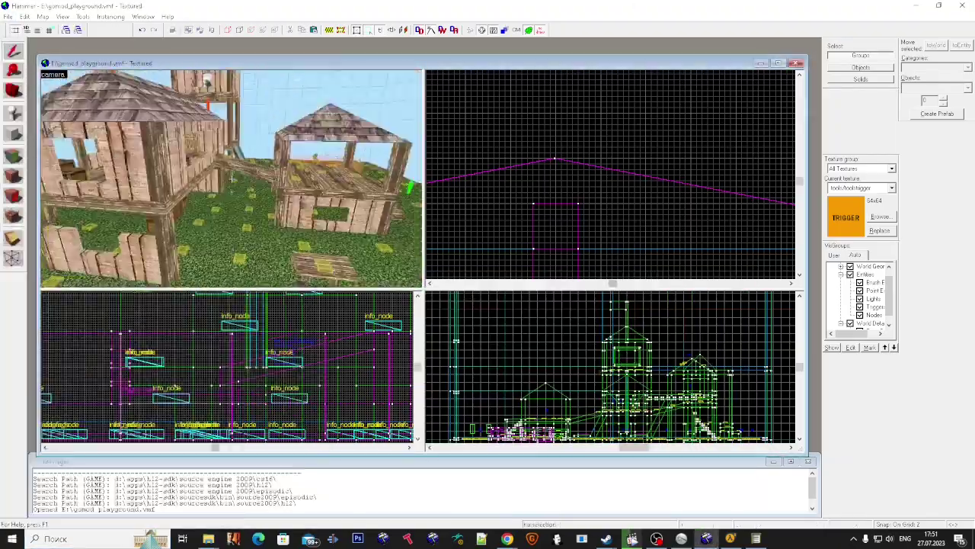
Browse the halflife textures for the skybox rocks and compile the map with the game launch enabled.
left_click(557, 335)
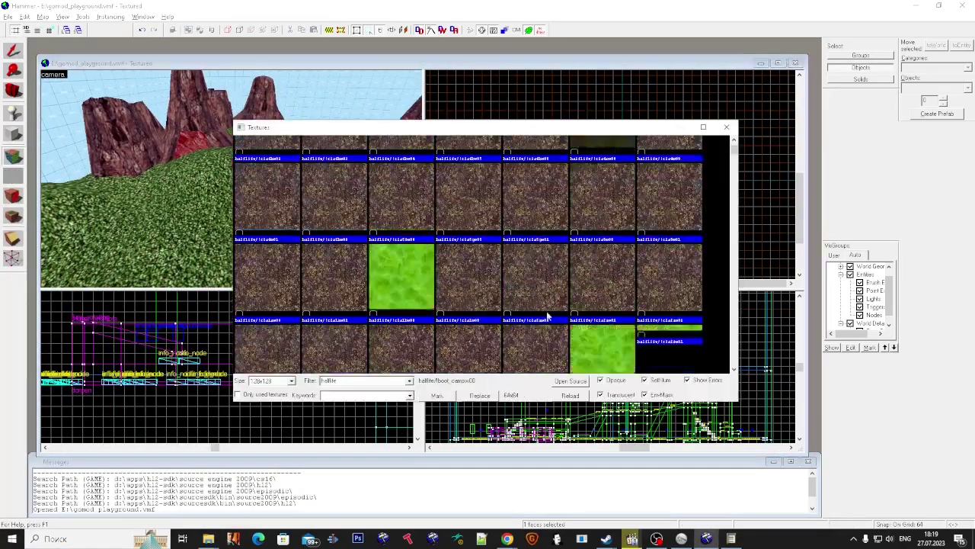
scroll(547, 317, "up", 15)
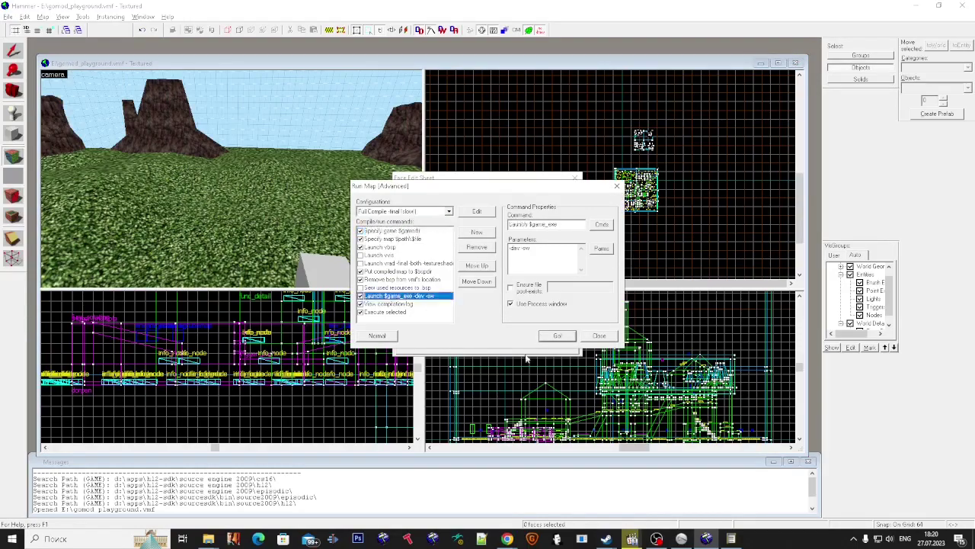
left_click(558, 335)
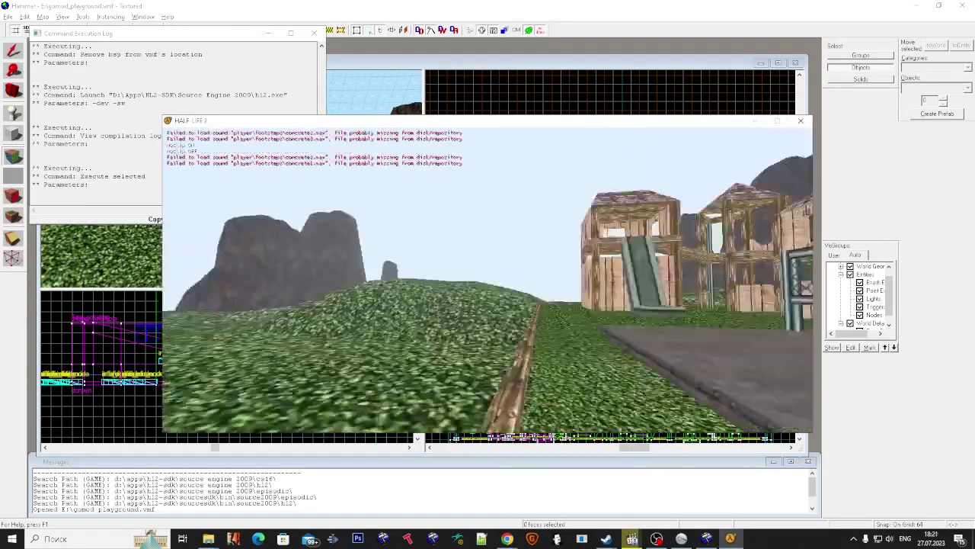
Inspect the grass hills and rocks around the playground in the running game, and disconnect through the console.
key("w")
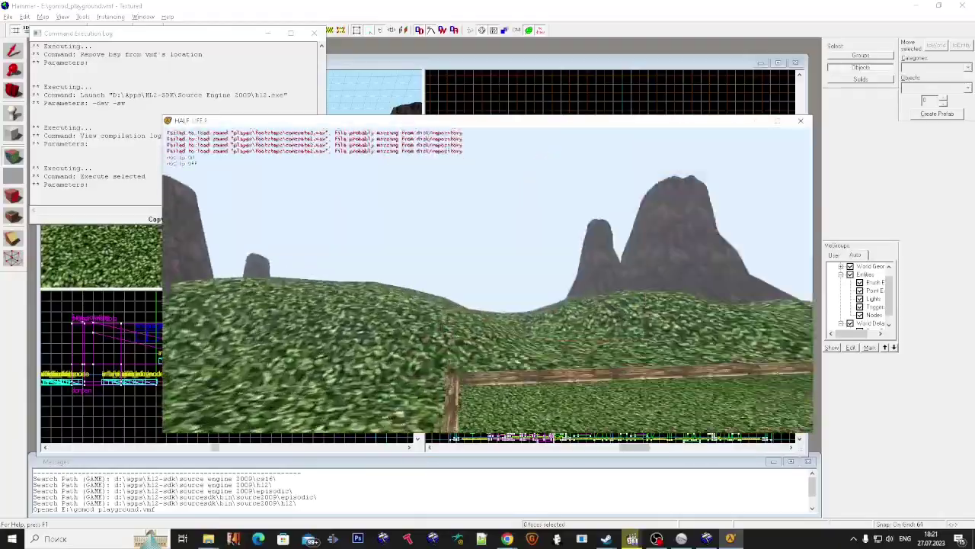
key("grave")
type("disconnect")
key("Return")
scroll(612, 365, "up", 5)
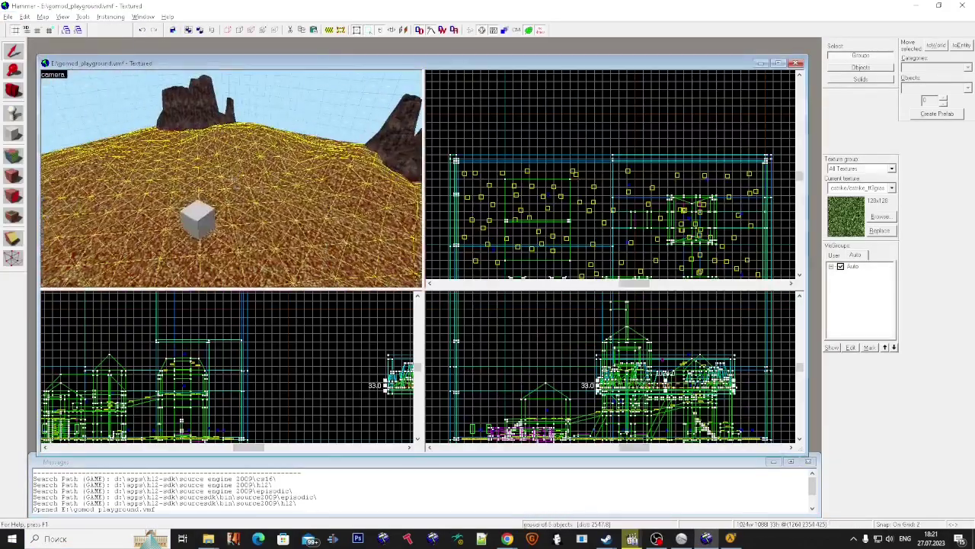
Open the sky_camera's properties and set Fog Enable to No.
key("shift+a")
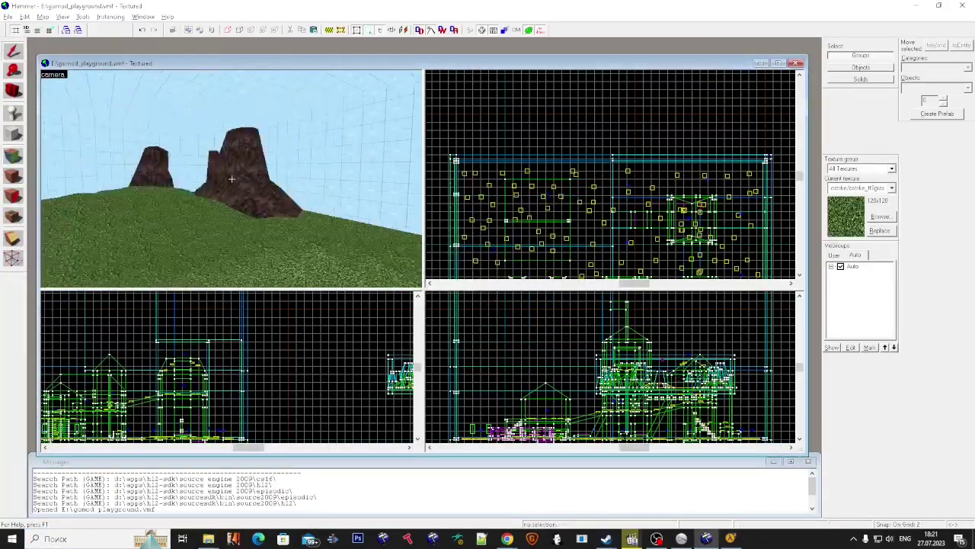
left_click_drag(231, 178, 229, 114)
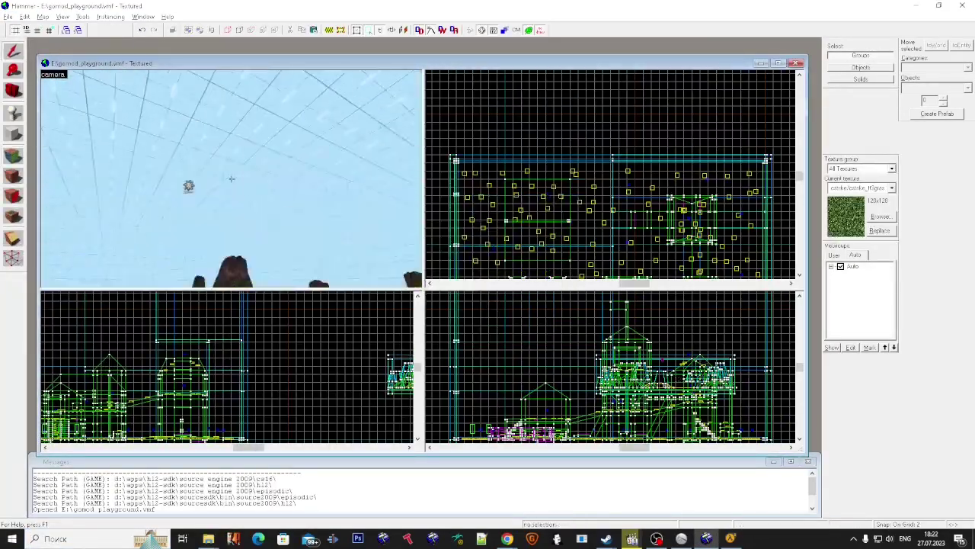
double_click(234, 178)
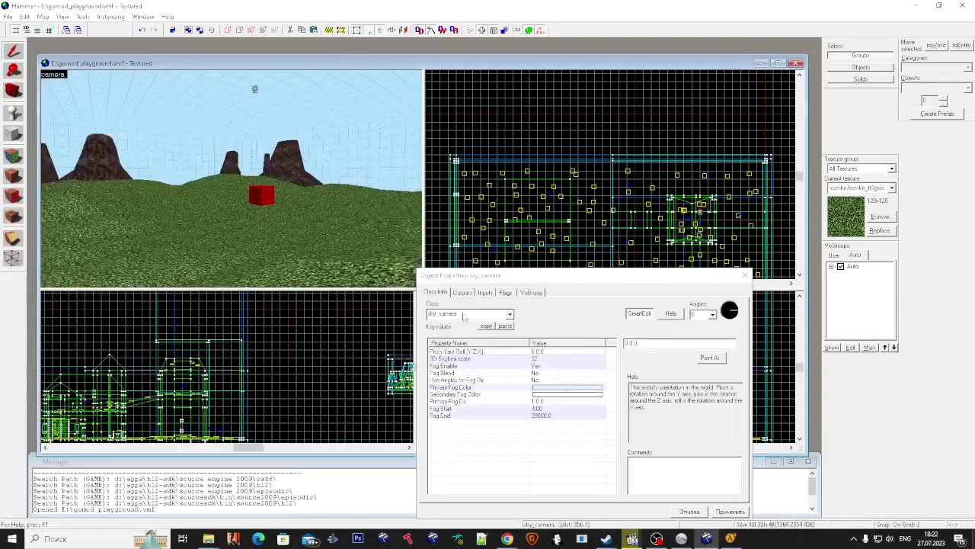
left_click(579, 368)
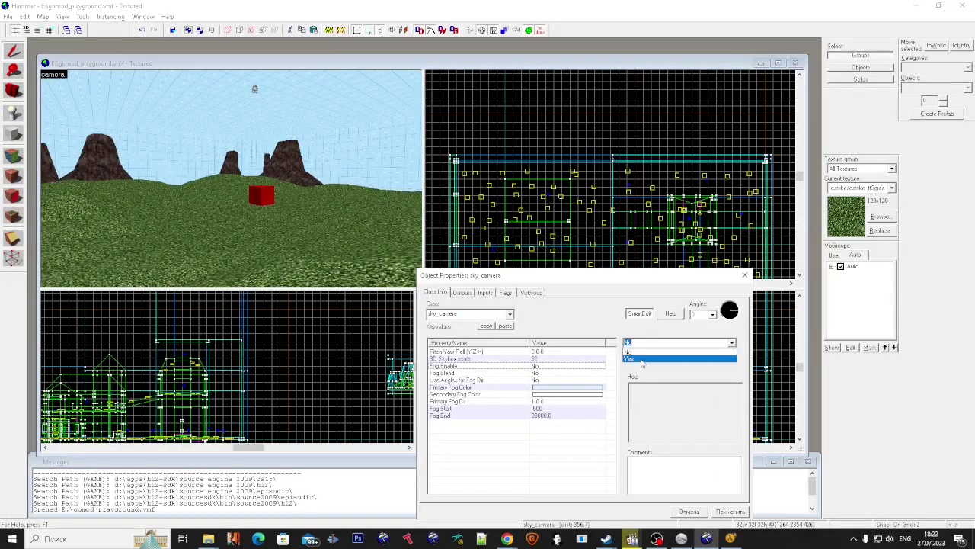
Compile and launch the map in Half-Life 2, and toggle noclip to move around the playground.
key("F9")
key("Return")
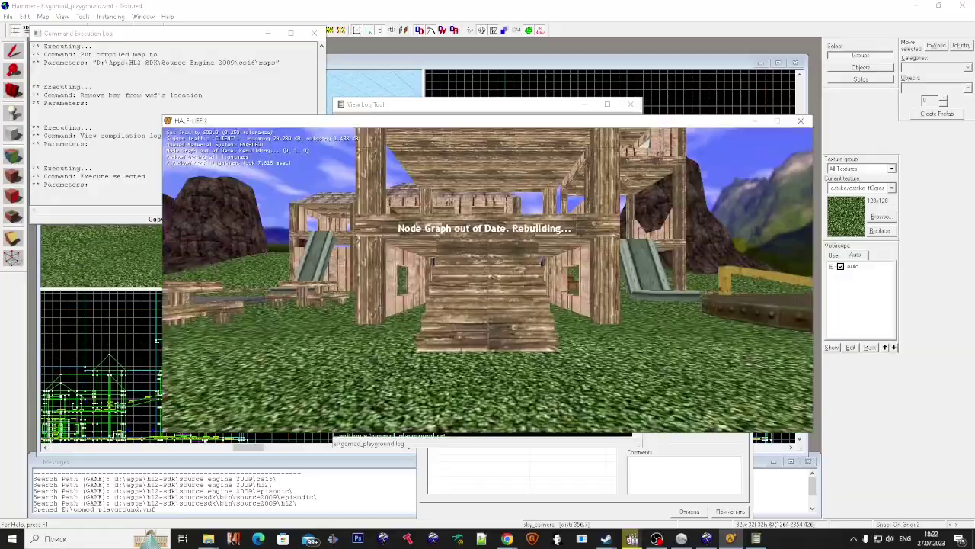
key("v")
key("v")
key("v")
key("v")
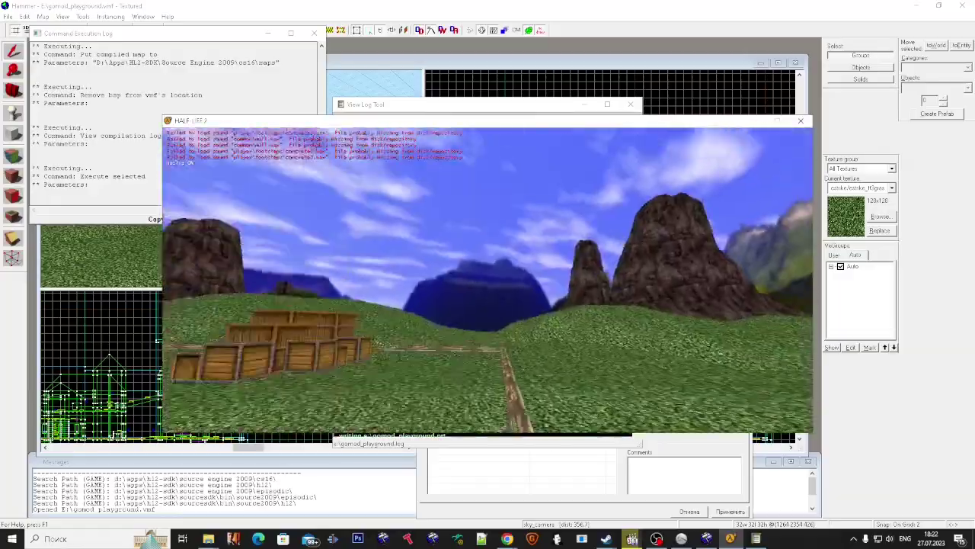
Examine how the skybox hills and rocks meet the playground's border in the game, and leave the map.
key("w")
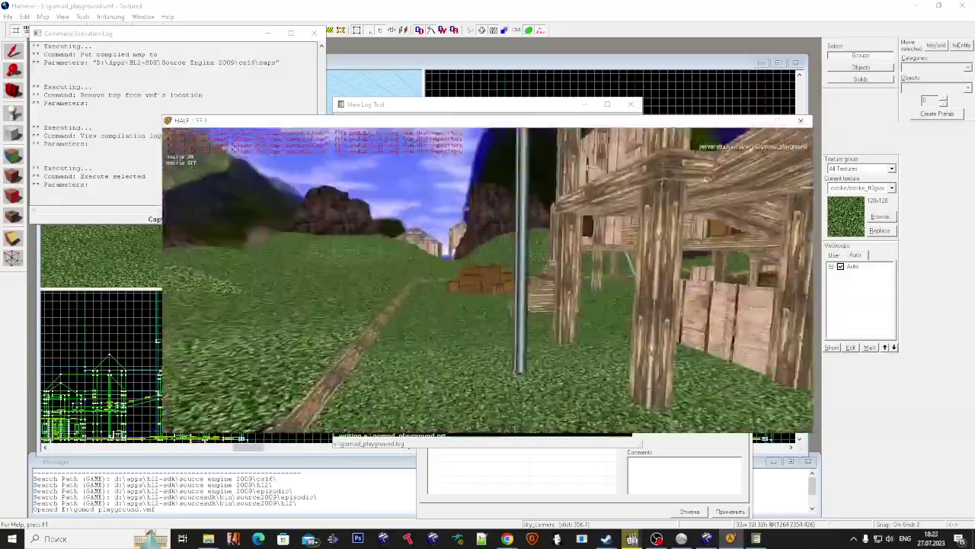
key("w")
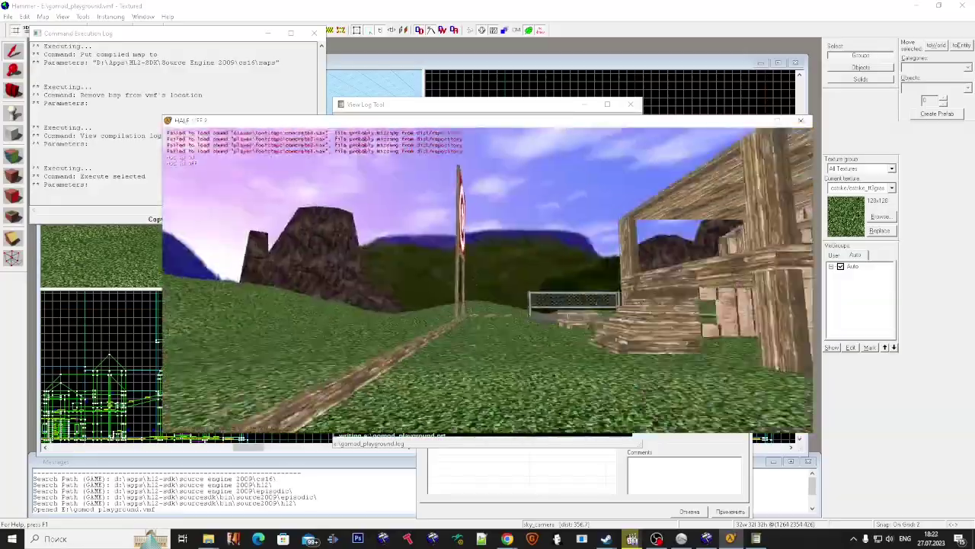
key("w")
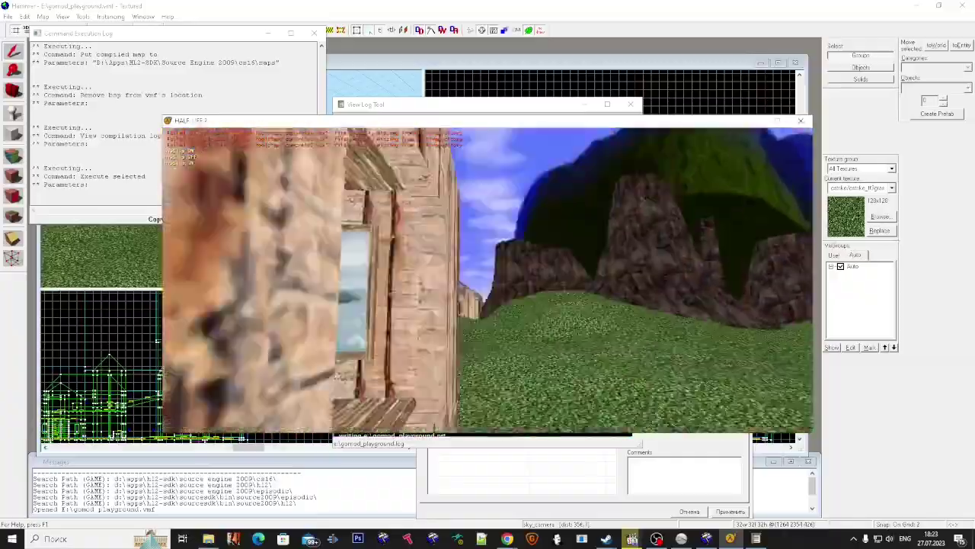
key("w")
key("Escape")
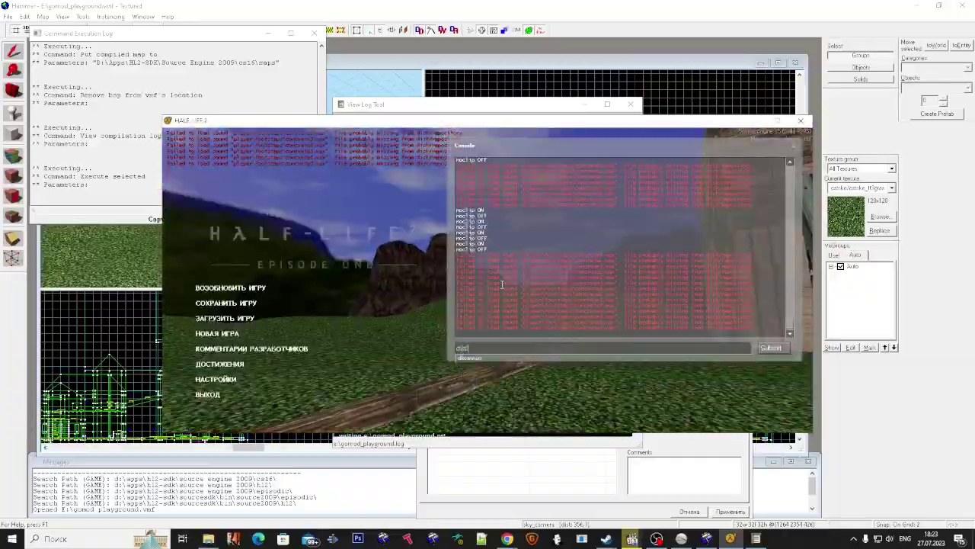
Select the sky_camera among the skybox hills, lower it to Z 416 and run the map.
left_click(254, 90)
key("w")
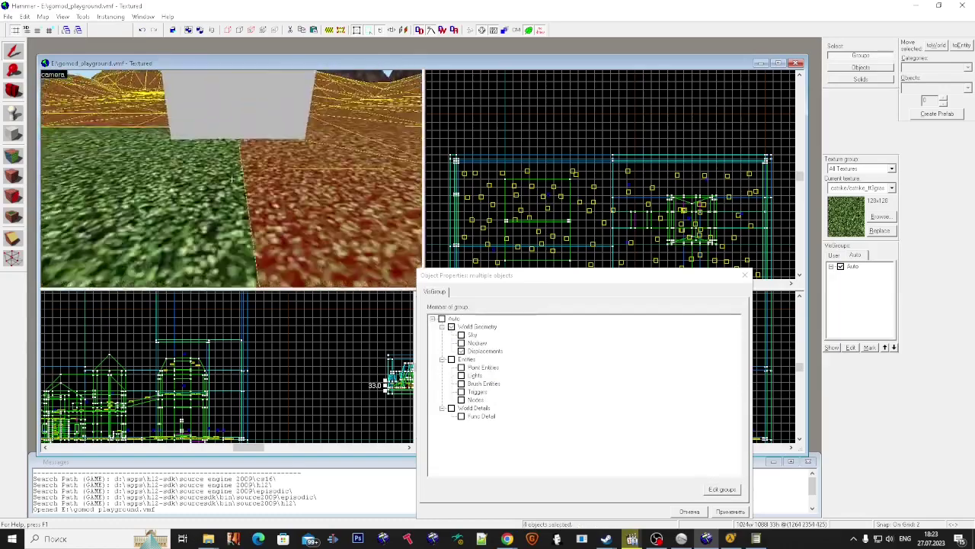
left_click(227, 189)
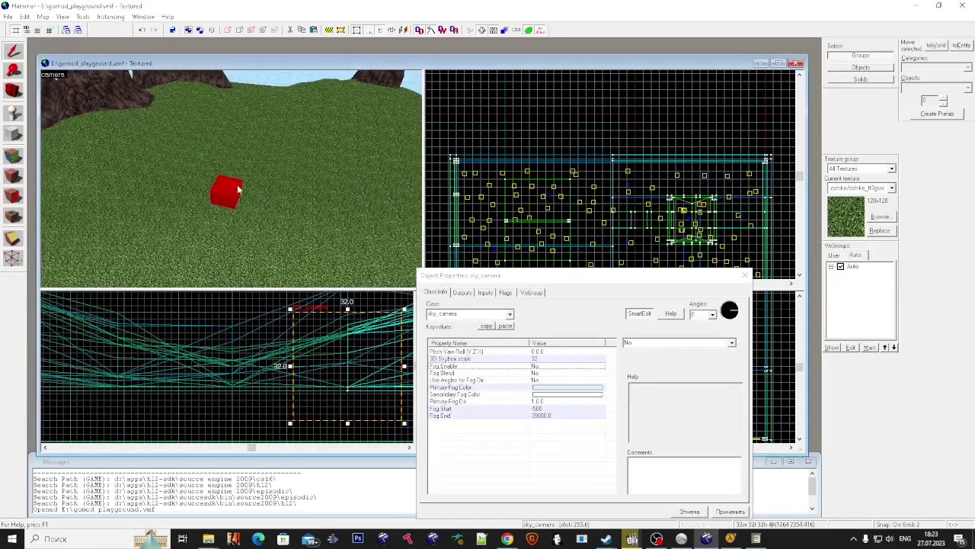
left_click(557, 335)
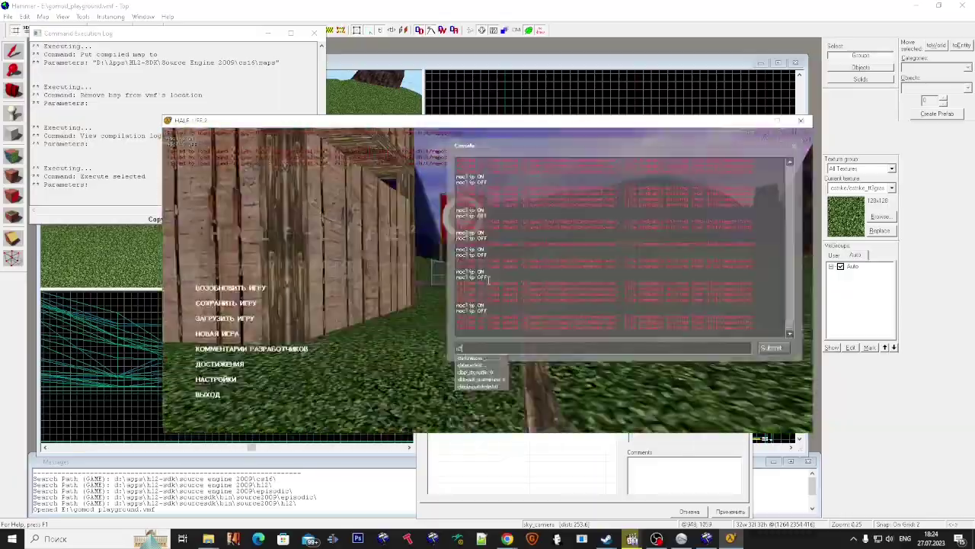
Return to Hammer, select the sky_camera cube again and lower it to Z 408.
key("alt+Tab")
left_click(203, 211)
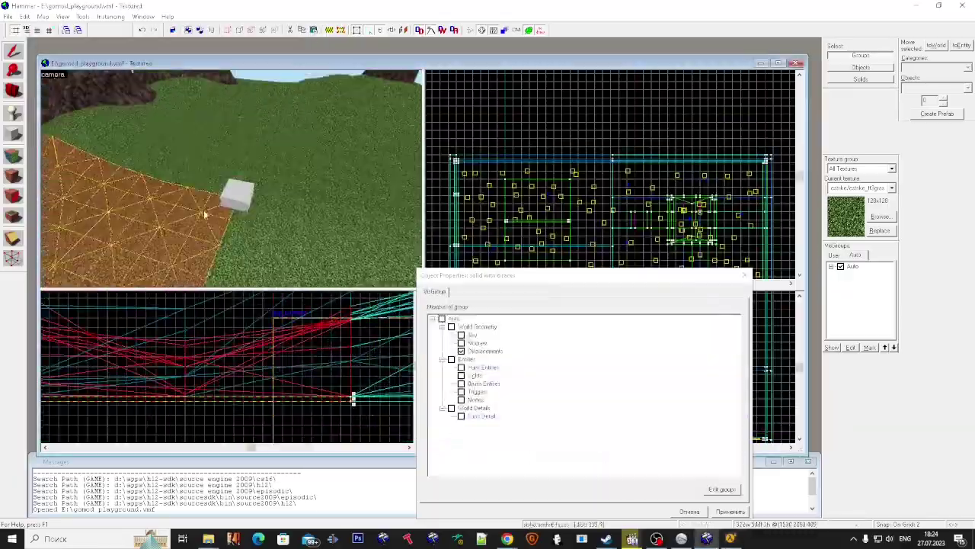
key("z")
left_click(232, 179)
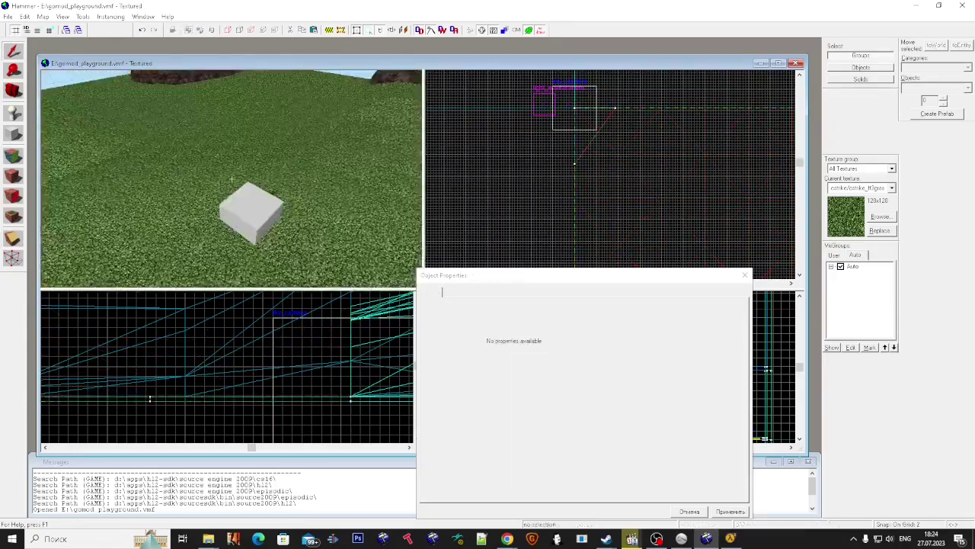
left_click(232, 179)
left_click(232, 179)
left_click(283, 253)
Run the map in the game to check the skybox with the adjusted sky_camera height.
left_click(8, 16)
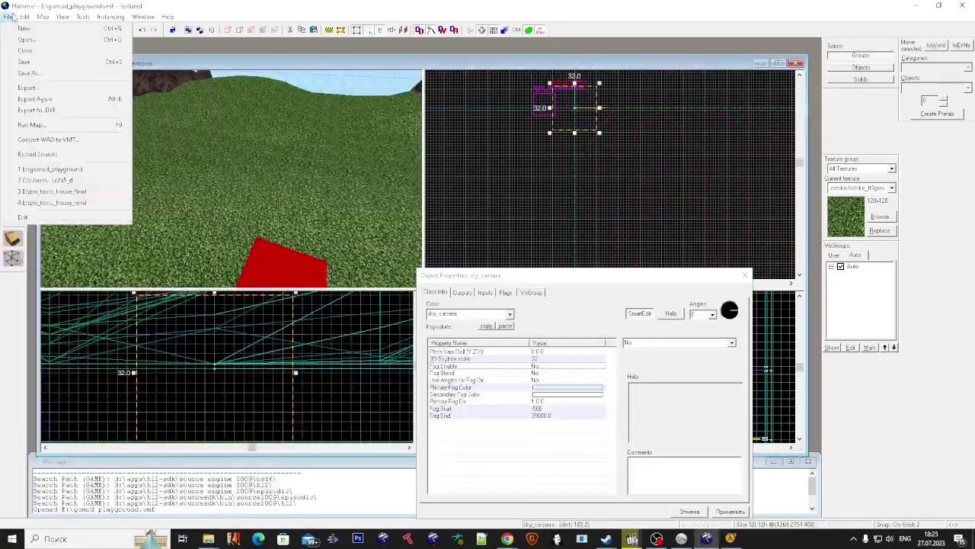
left_click(31, 124)
mouse_move(730, 538)
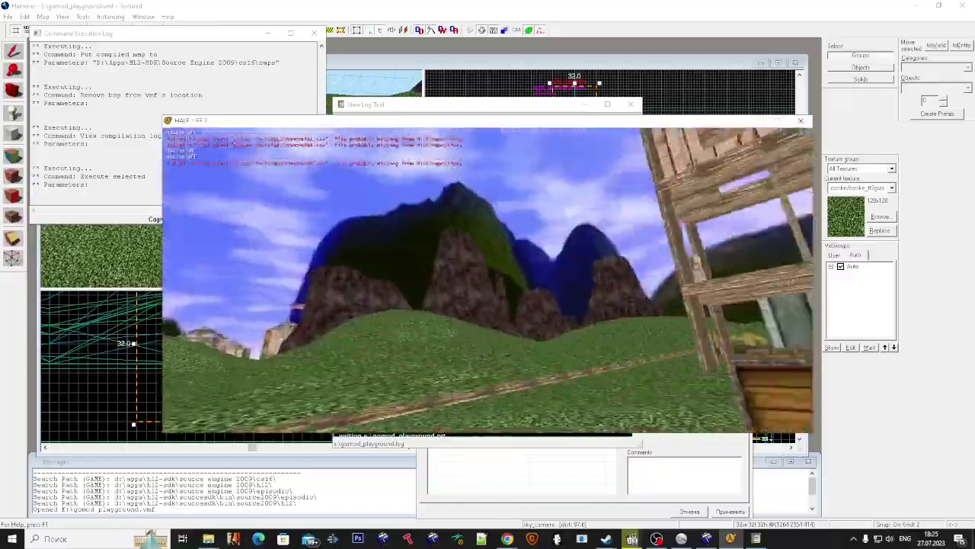
Check the skybox hills from inside the playground, leave the game and run the map again from Hammer.
key("v")
key("w")
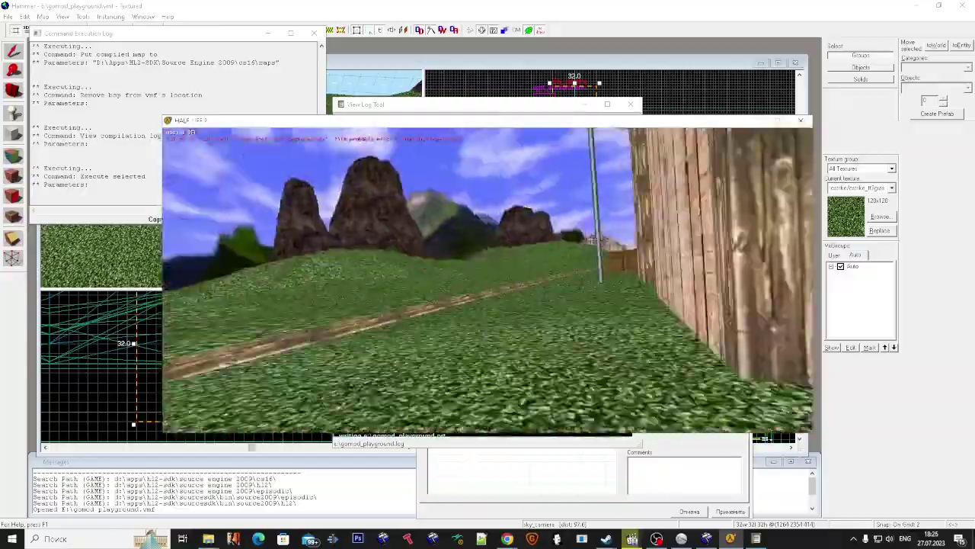
key("Escape")
key("F9")
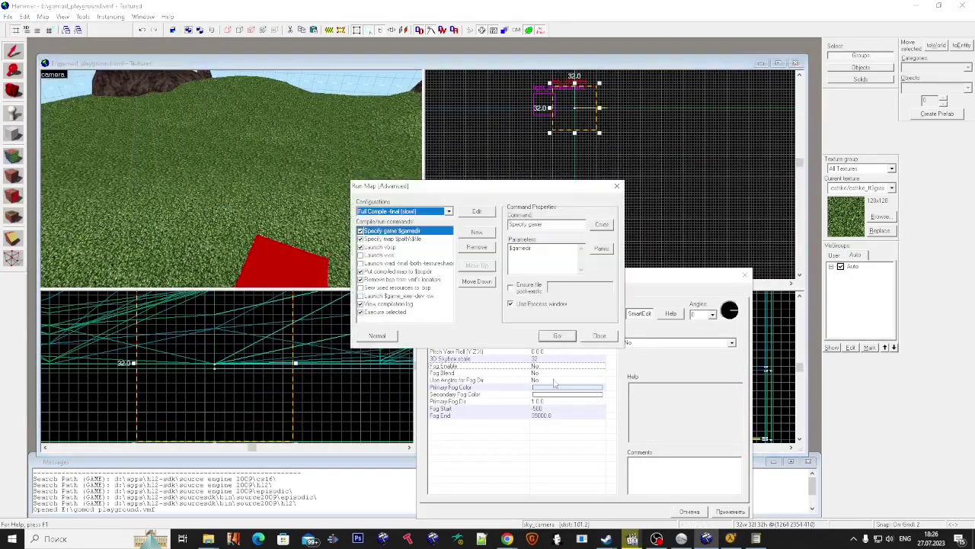
key("Return")
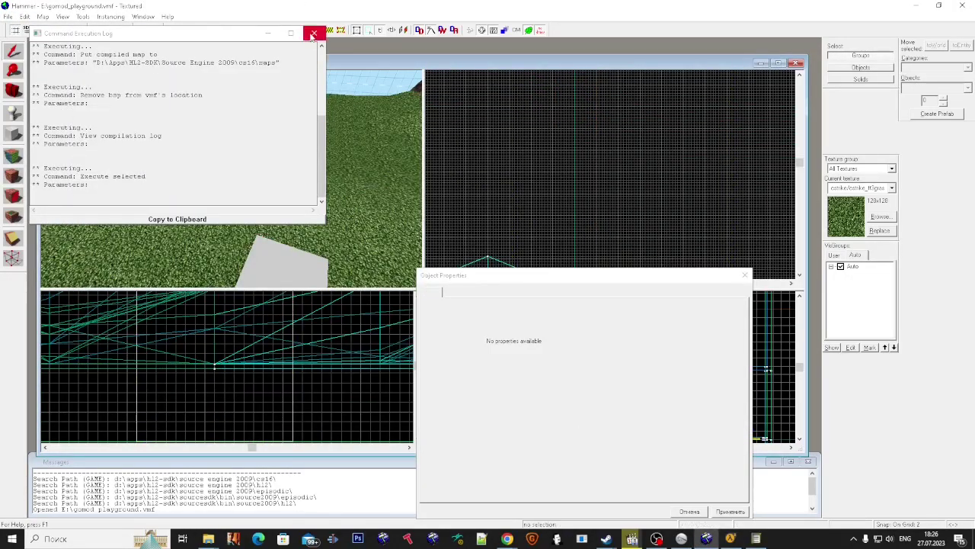
Close the compile log, inspect the playground's border against the skybox in the game, and disconnect from the map.
left_click(312, 34)
left_click(149, 32)
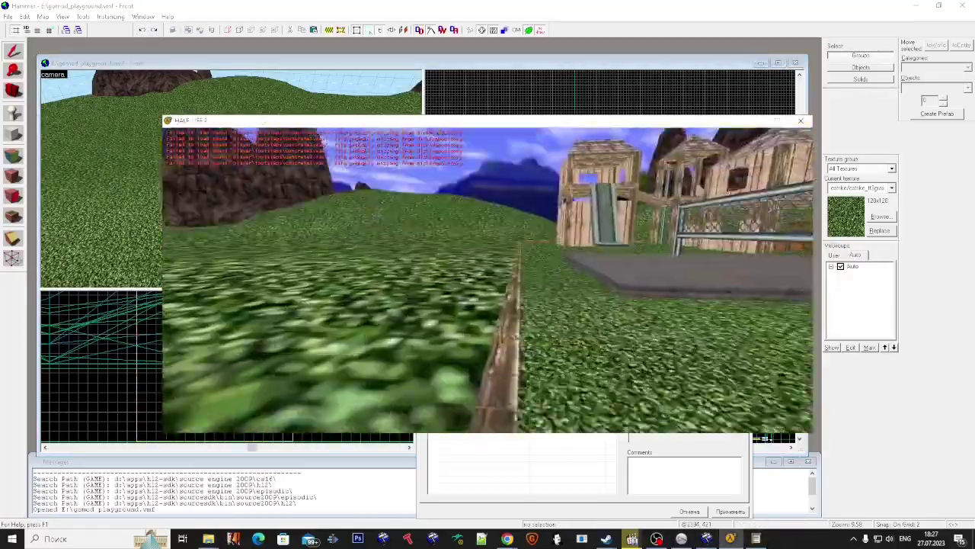
key("w")
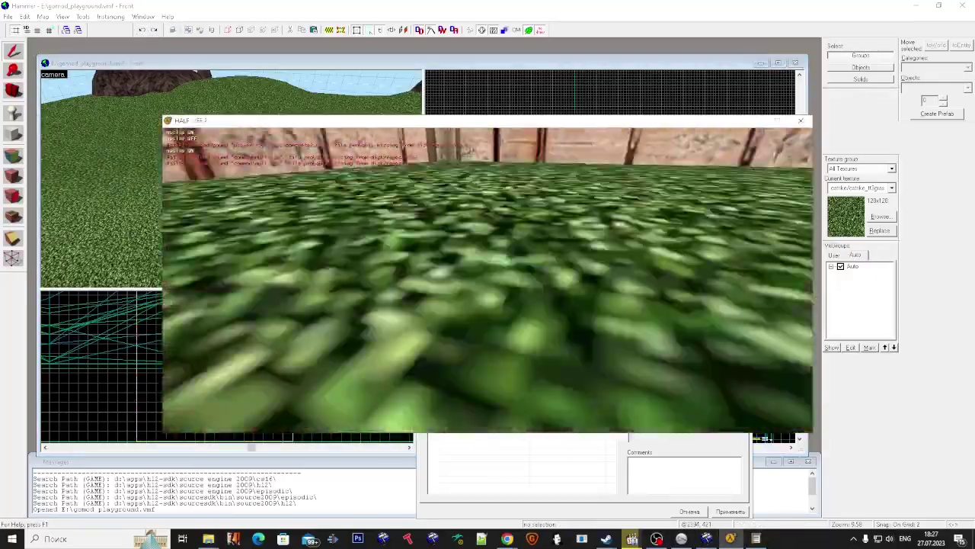
key("w")
key("grave")
type("d")
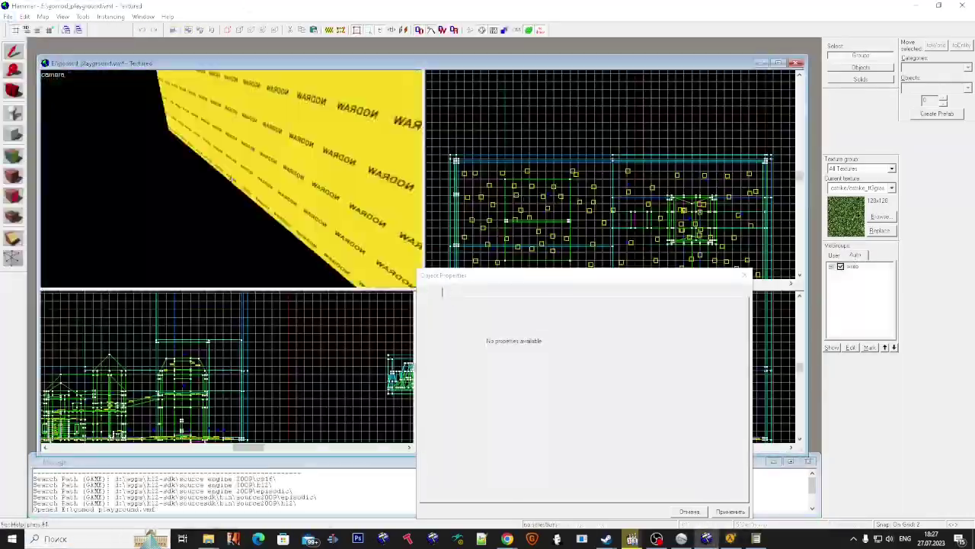
Select the skybox's ground displacements below the rocks and open the Face Edit Sheet for the grass ground.
left_click(231, 178)
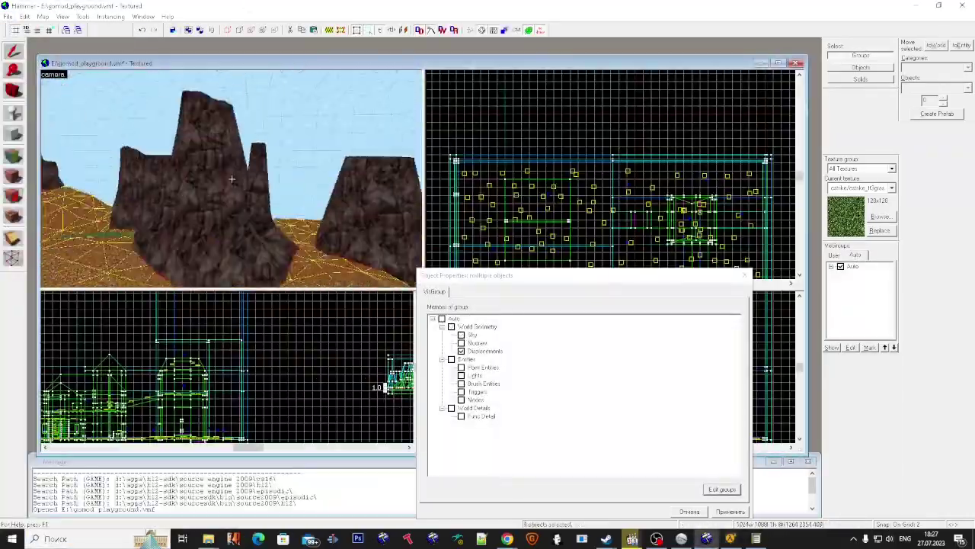
key("w")
key("super")
key("shift+a")
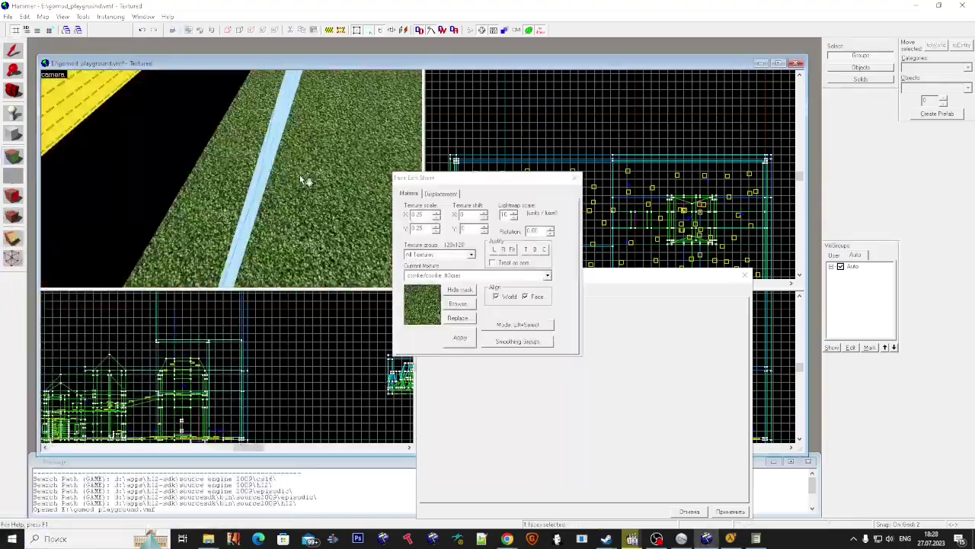
Compile the map and load gomod_playground through the game console.
key("F9")
key("Return")
type("map gomod_playground")
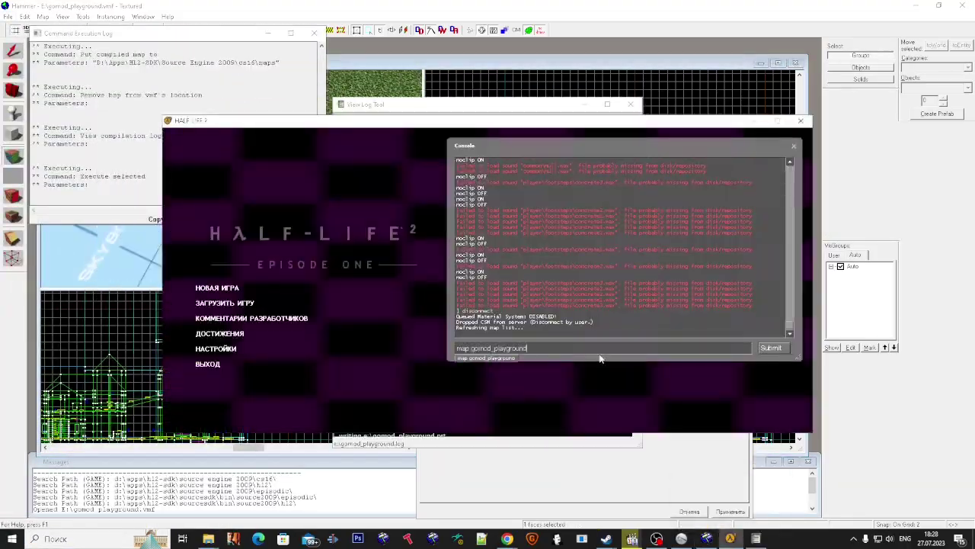
key("Return")
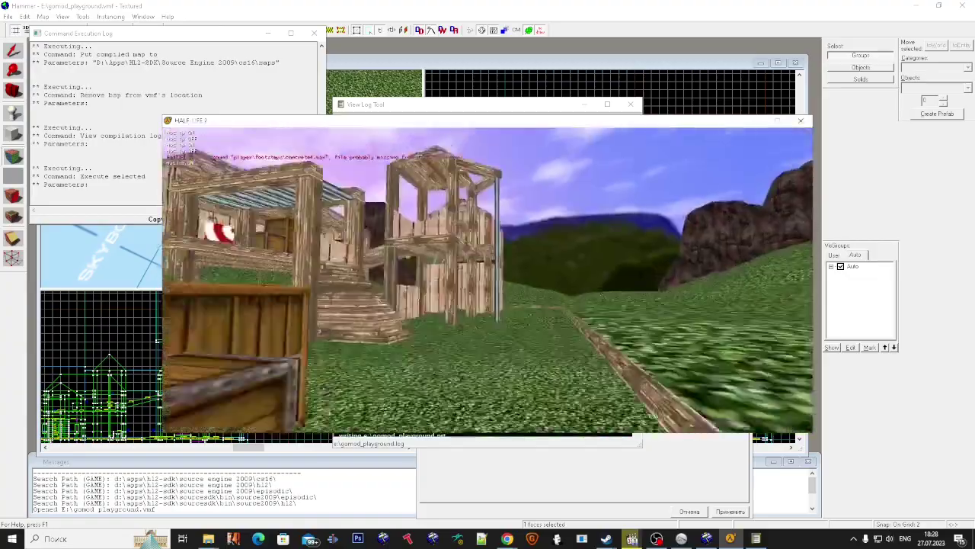
Return to Hammer, leave face editing and select the hill displacements of the skybox ground.
key("alt+Tab")
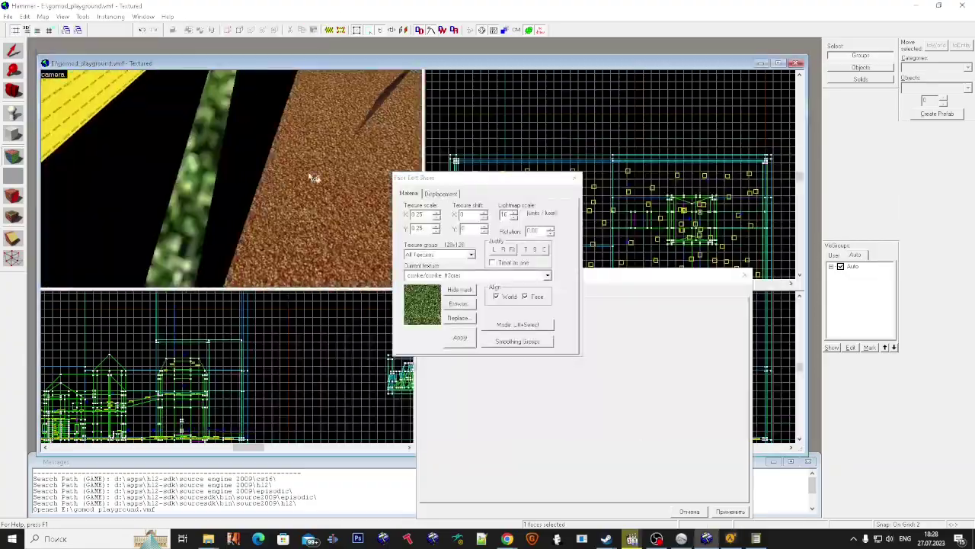
left_click_drag(314, 178, 231, 179)
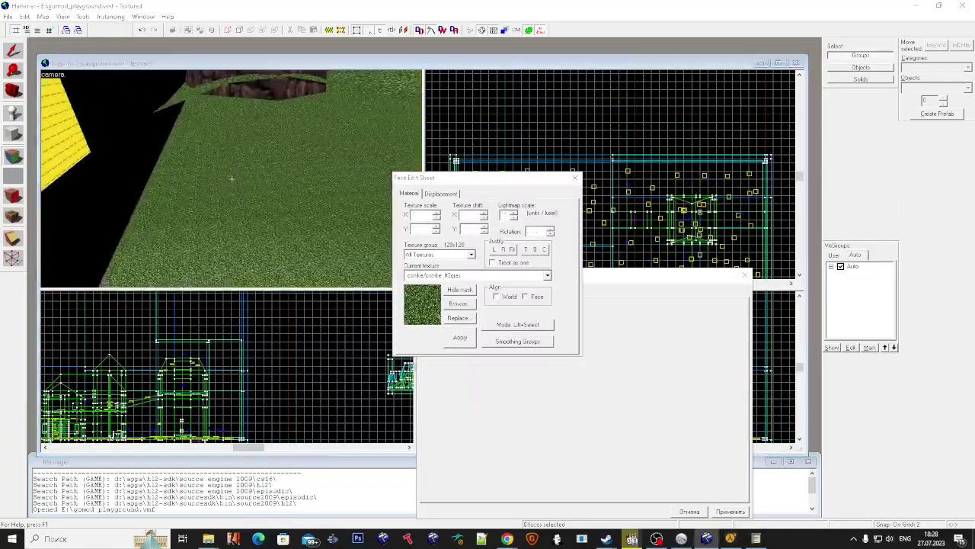
key("shift+s")
left_click(240, 129)
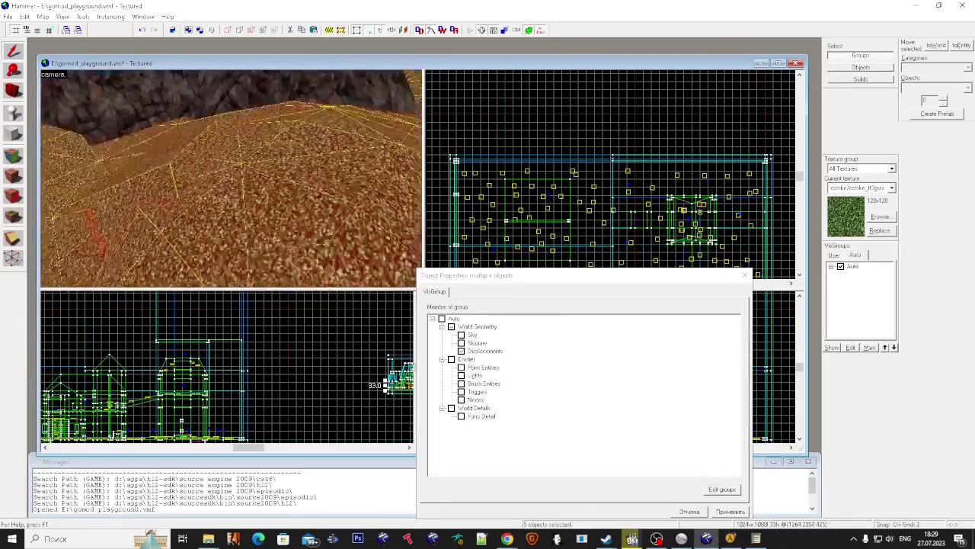
Clear the selection, run the map to view the skybox hills from above the playground roofs, and disconnect from it.
key("super")
key("Escape")
key("shift+a")
key("Escape")
key("F9")
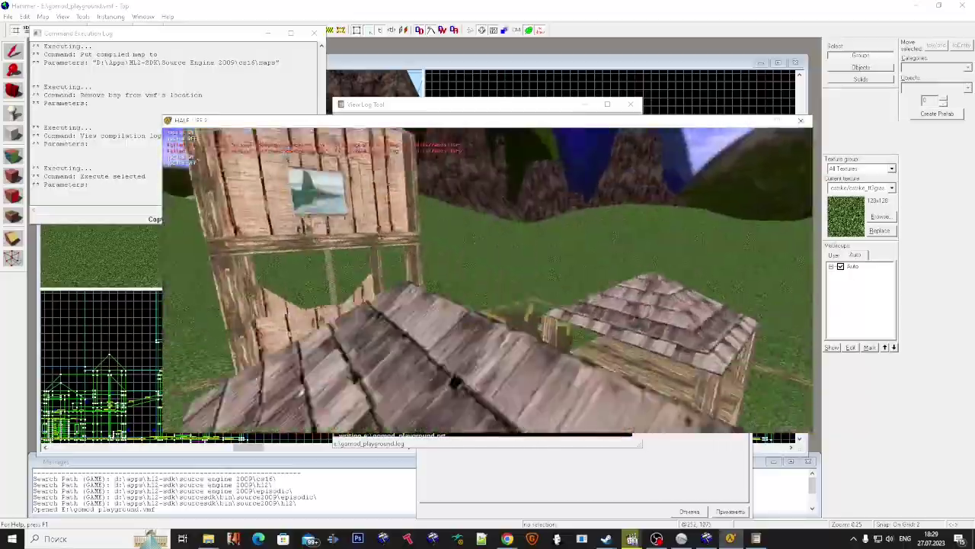
key("grave")
type("d")
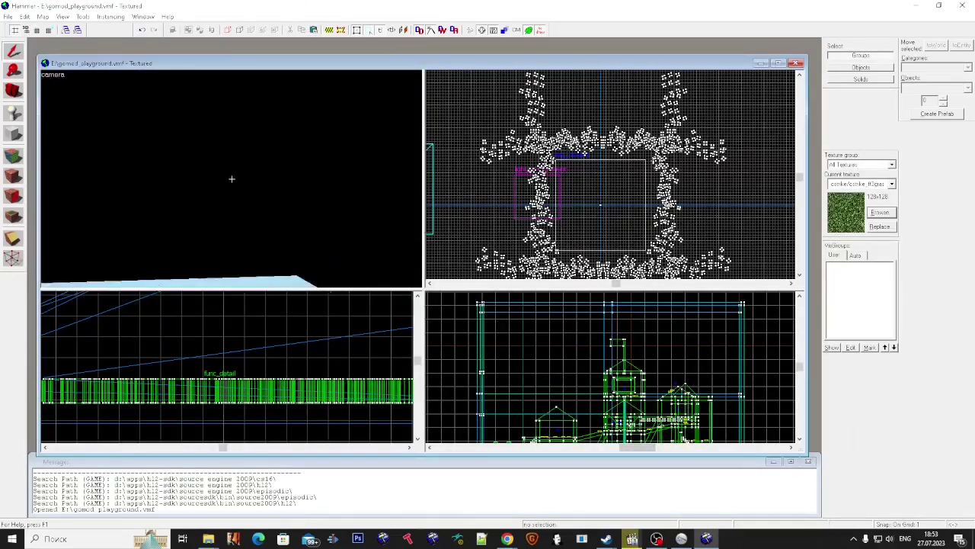
Compile and launch the map with the Full Compile -final (slow) configuration.
key("F9")
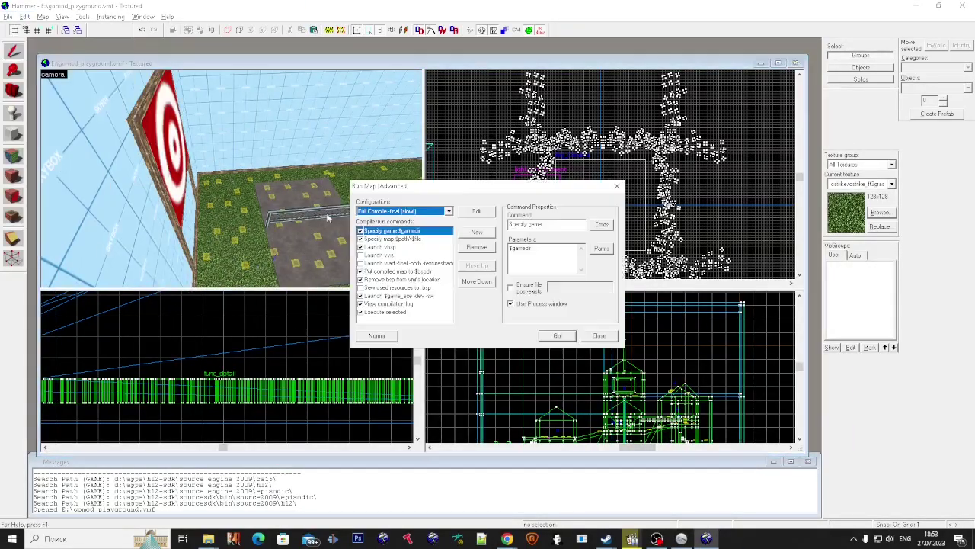
left_click(558, 336)
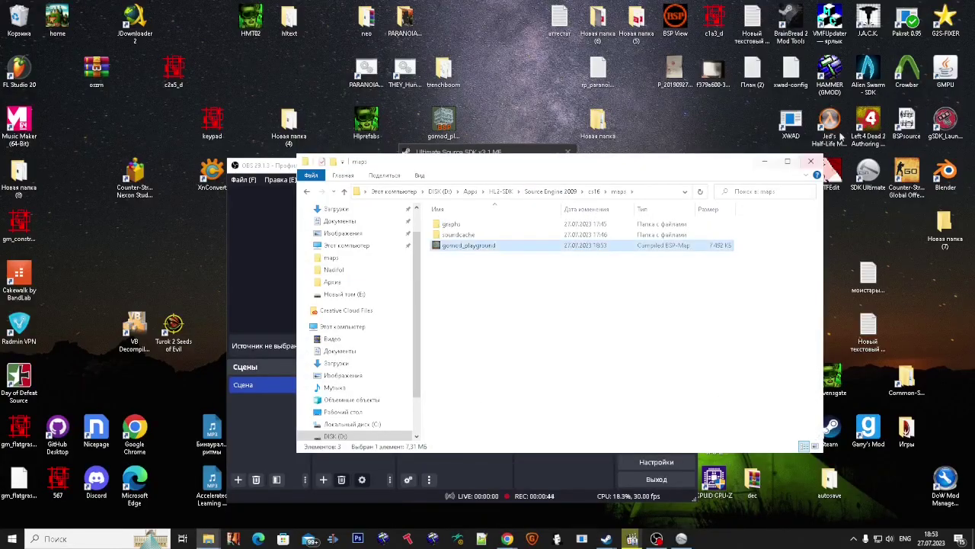
Move the compiled gomod_playground map from cs16's maps folder into the BSPSource 1.4.0 folder and decompile it.
double_click(907, 122)
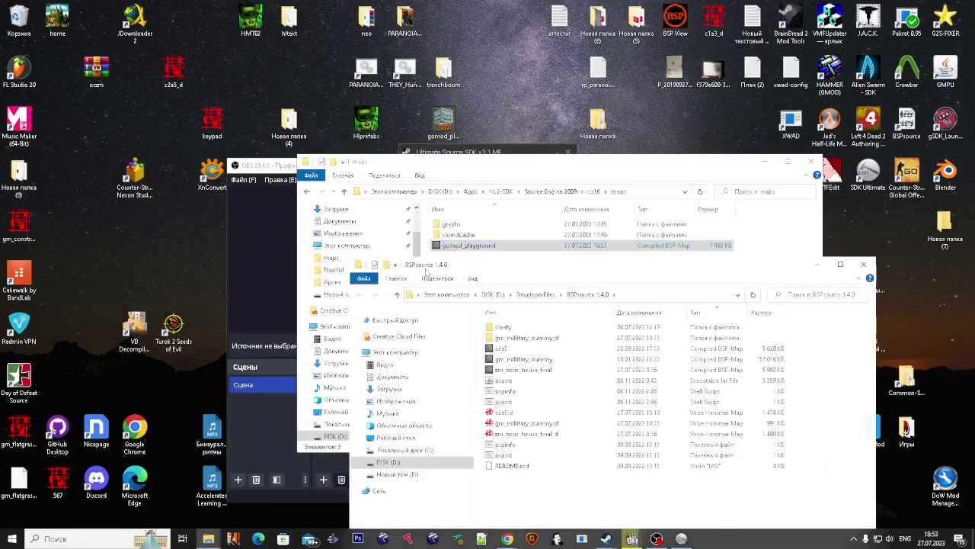
left_click_drag(469, 244, 497, 355)
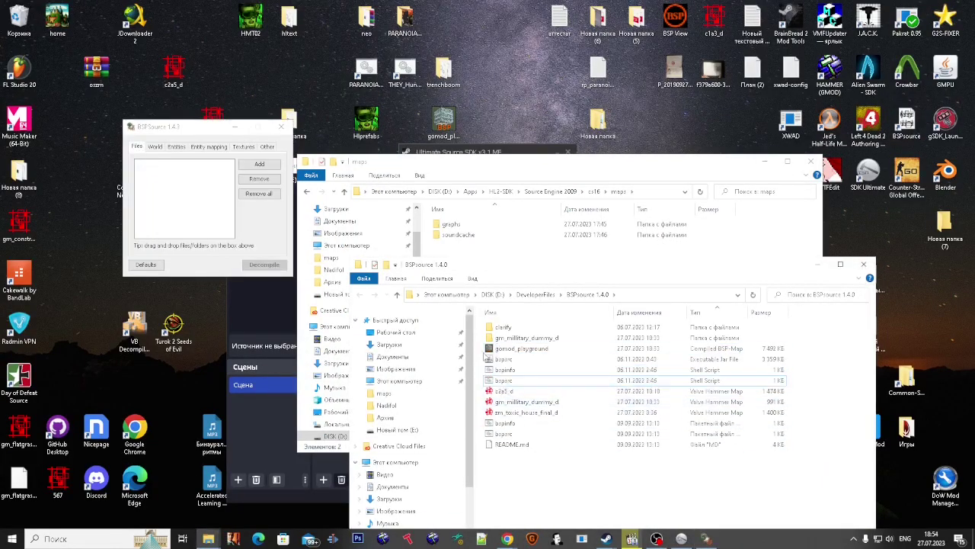
left_click(263, 264)
key("Return")
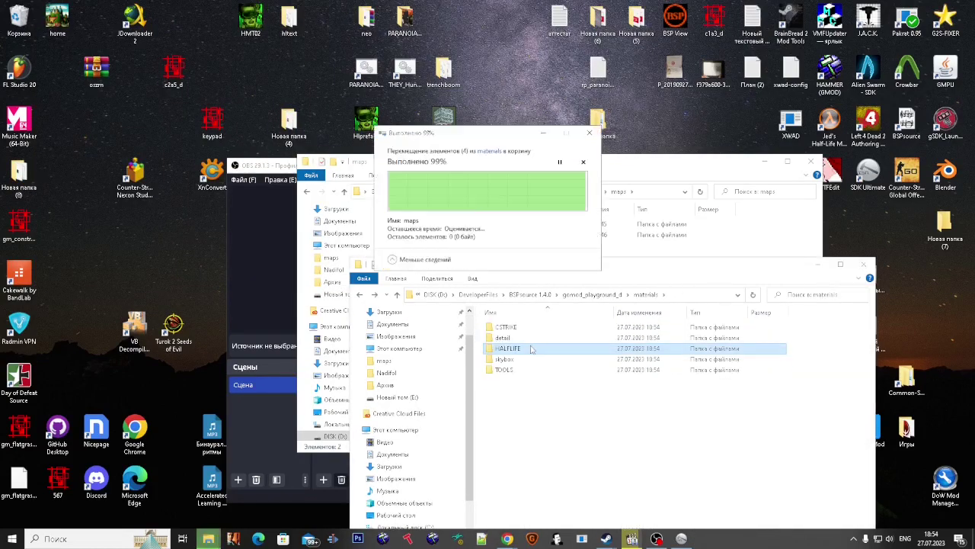
Review the extracted HALFLIFE and skybox materials in gomod_playground_d, and open the rock material file in Notepad.
double_click(508, 348)
key("alt+Up")
double_click(585, 391)
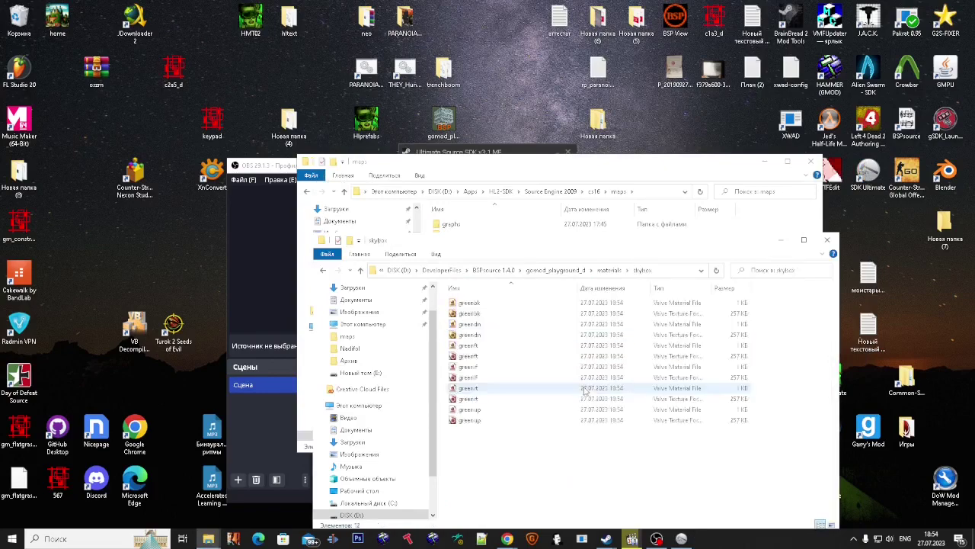
key("alt+Left")
double_click(491, 239)
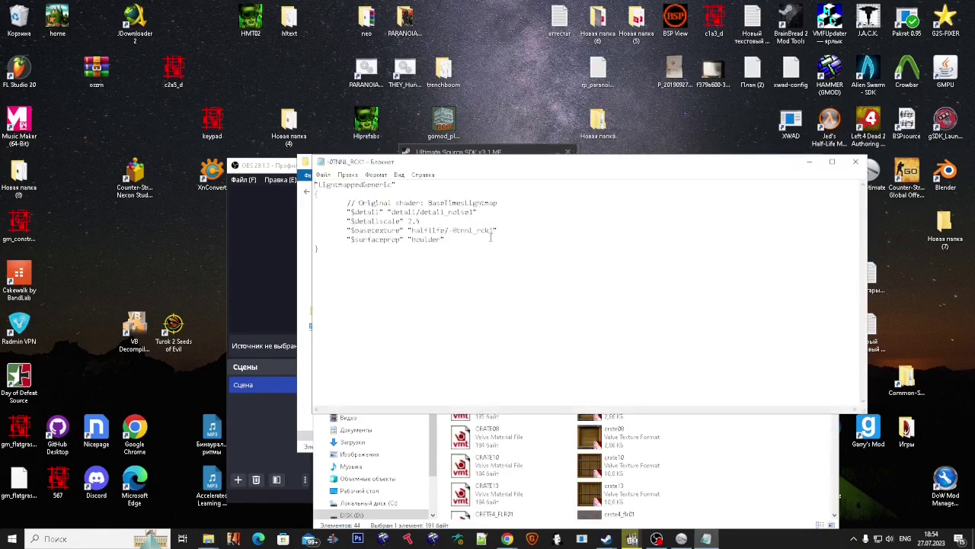
Close the rock material and add the detail/detail_noise1 texture with $detailscale 10.0 to the CSTRIKE_FT3GRAS material.
left_click(856, 162)
key("alt+Right")
double_click(473, 290)
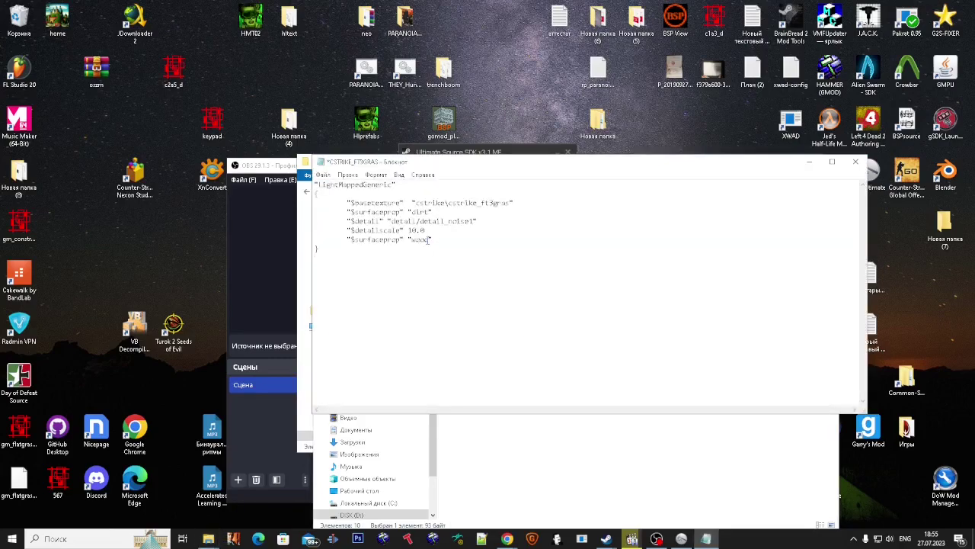
key("alt+Tab")
left_click(510, 381)
key("alt+Tab")
key("alt+Tab")
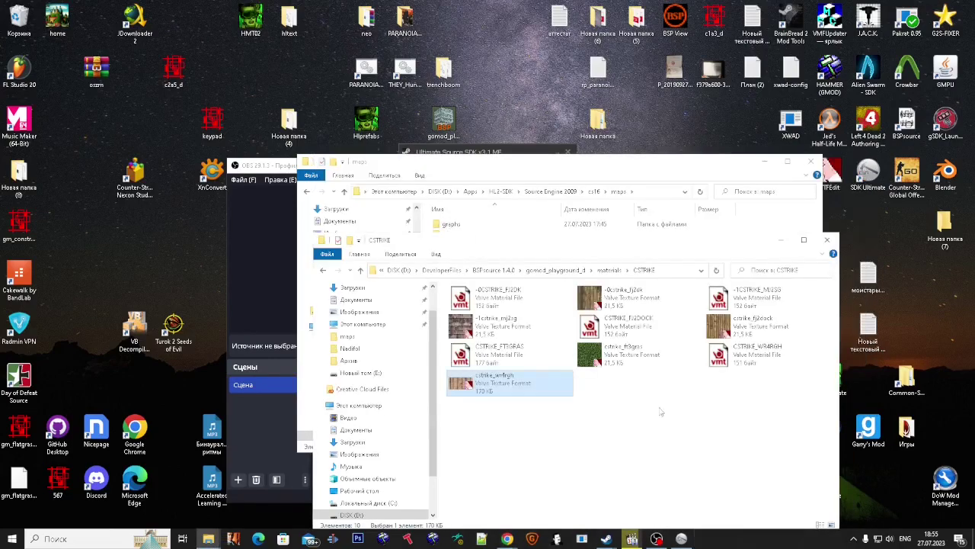
Create a sound\playground folder in gomod_playground_d and copy Birds9 into it from cs16's ambience sounds.
left_click_drag(488, 252, 499, 308)
key("alt+Tab")
key("alt+Up")
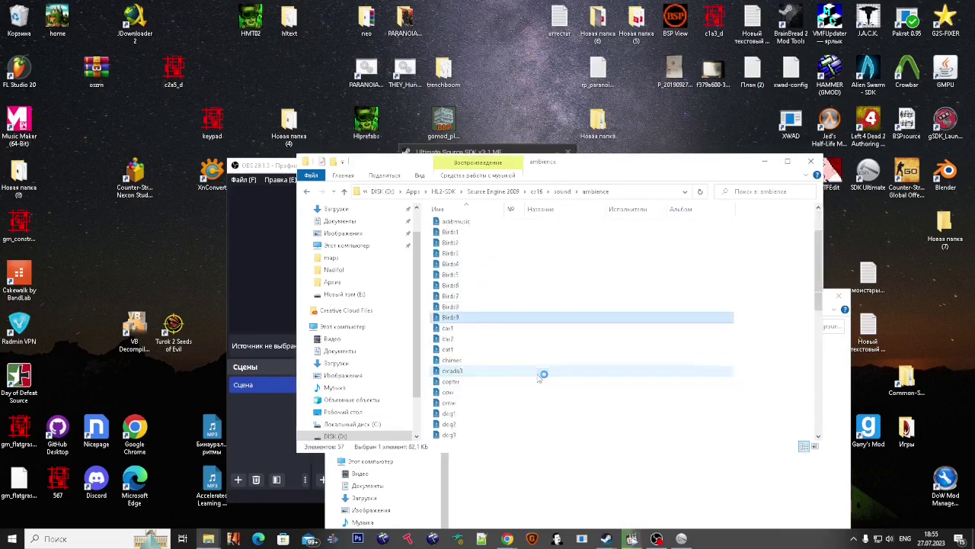
key("alt+Tab")
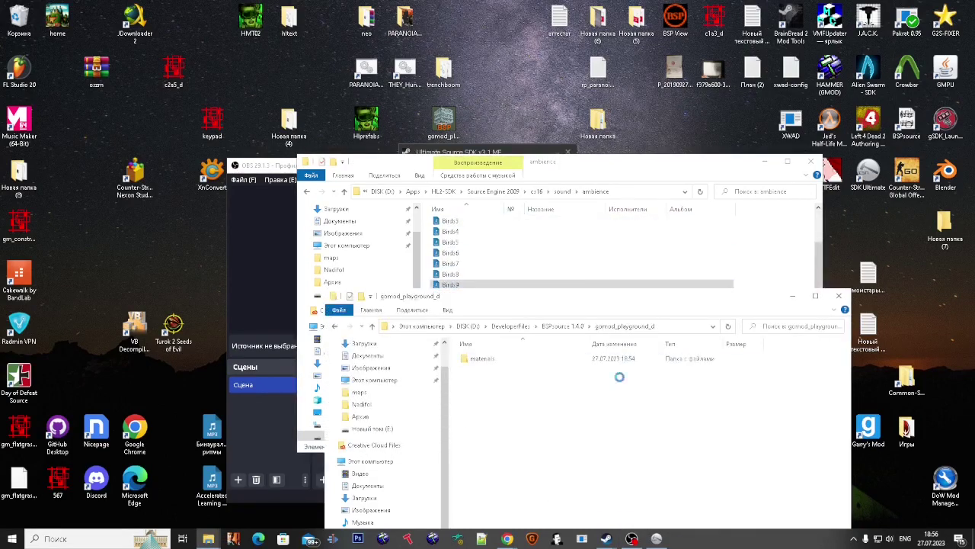
key("ctrl+shift+n")
right_click(740, 371)
left_click(669, 360)
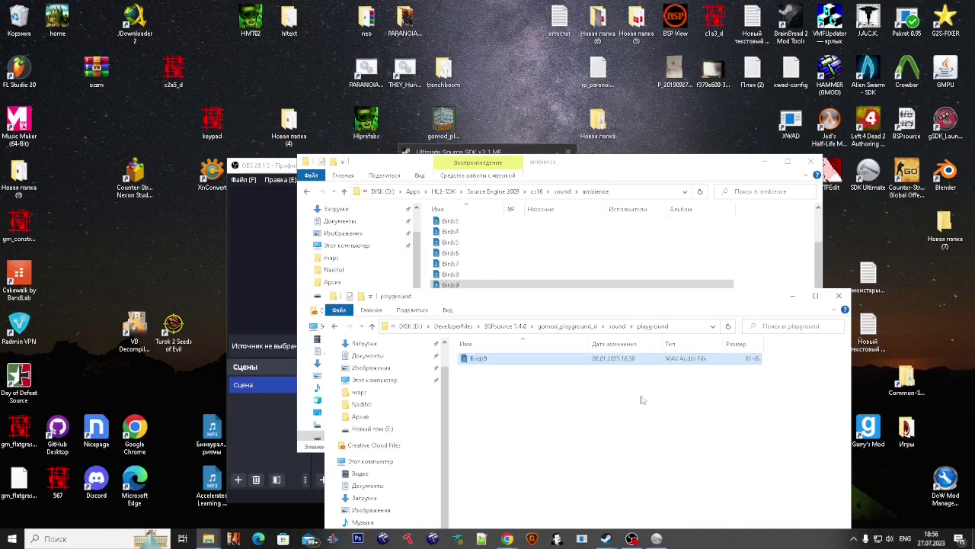
Listen to the bird sounds in the ambience folder and copy more of them, including Birds4 and Birds8, into the playground folder.
key("alt+Tab")
key("Return")
left_click(579, 178)
double_click(466, 290)
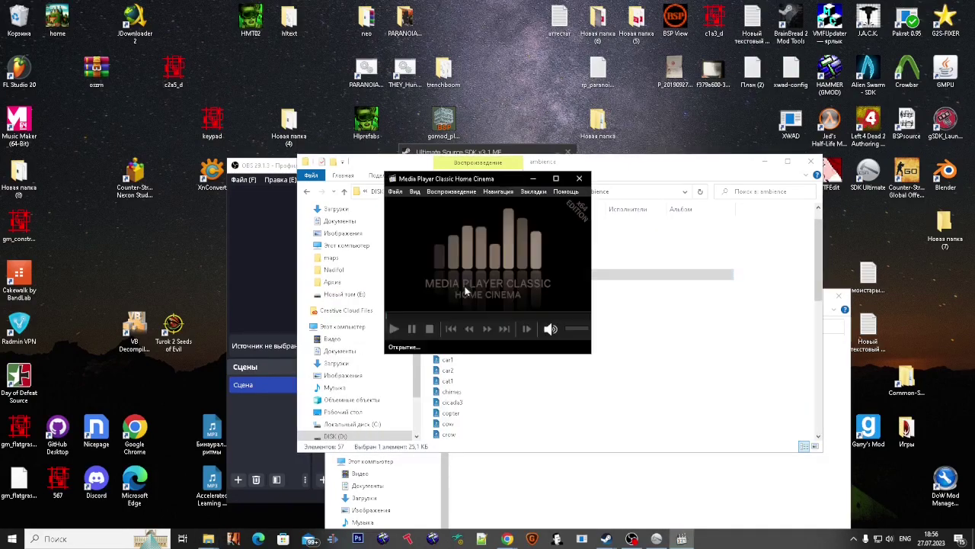
double_click(479, 264)
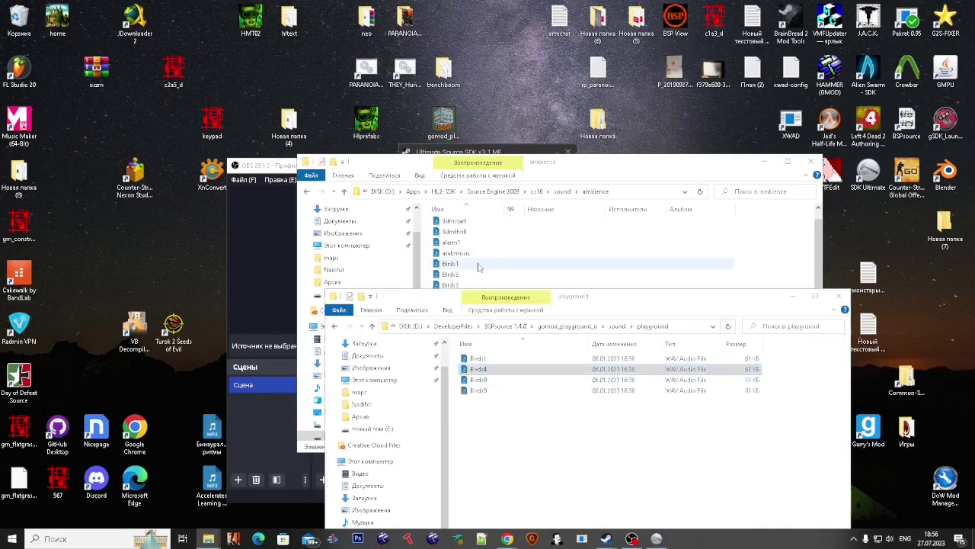
Listen to other sounds in the ambience folder, including 3dmthrill.wav.
scroll(480, 270, "down", 10)
left_click(492, 276)
double_click(466, 235)
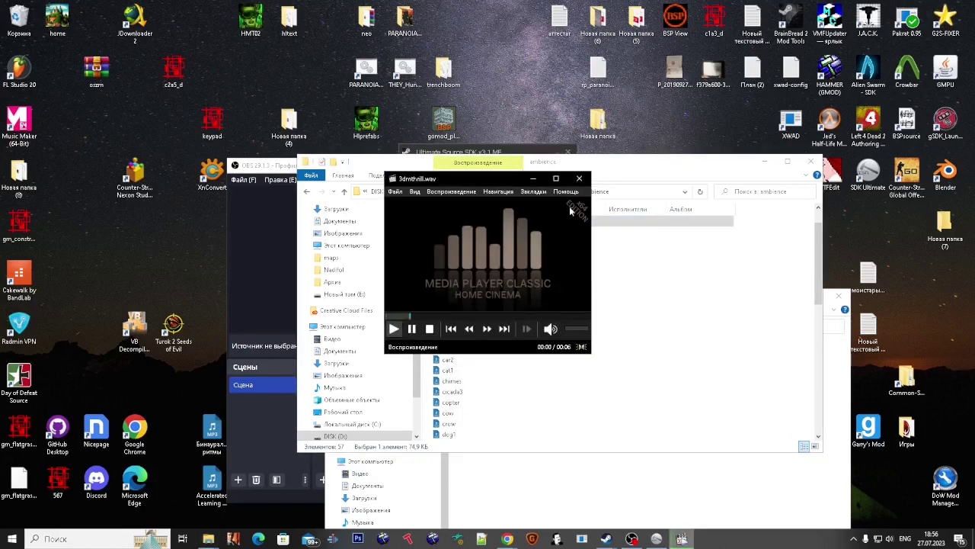
Leave the ambience folder and browse the Steam library's Half-Life folder for the cstrike game files.
key("alt+Up")
right_click(829, 74)
left_click(810, 96)
double_click(523, 149)
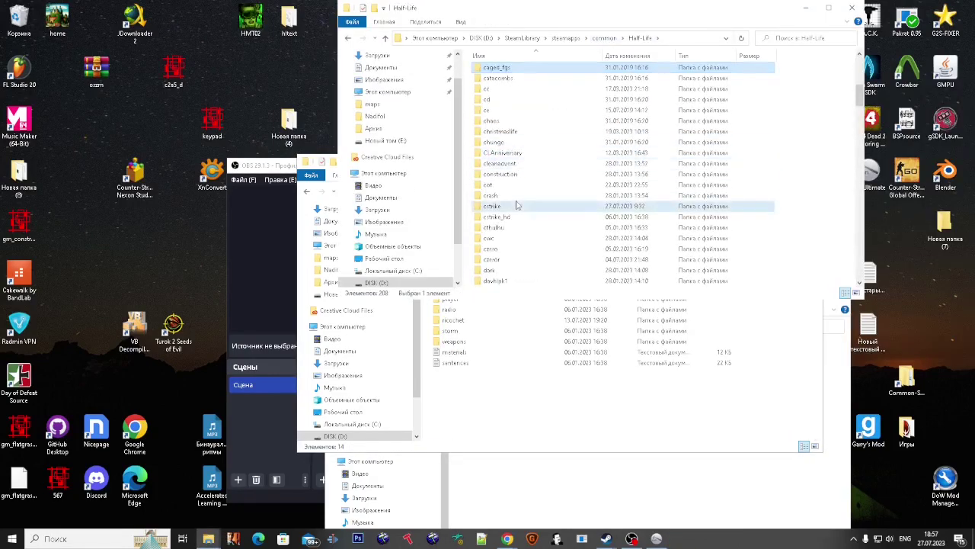
double_click(523, 202)
double_click(528, 68)
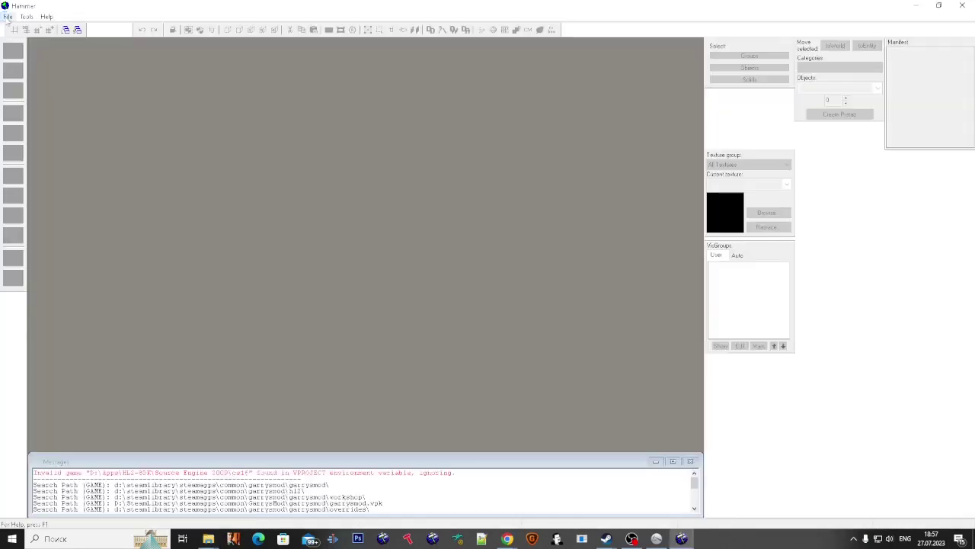
Open gomod_playground.vmf in the Garry's Mod version of Hammer.
key("ctrl+o")
key("Return")
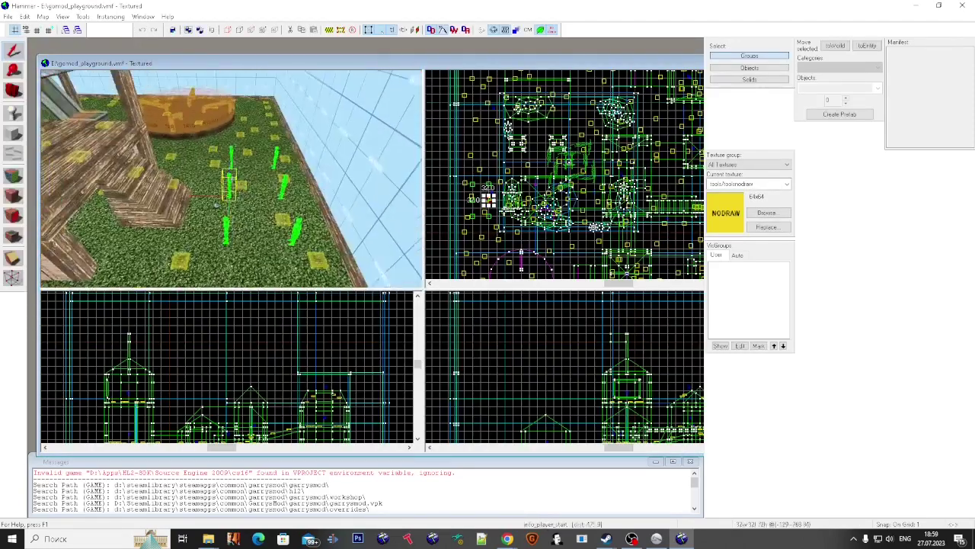
Lay out copies of the info_player_start entity in two parallel rows on the playground grass, and clear the selection.
scroll(492, 198, "up", 3)
left_click(484, 147)
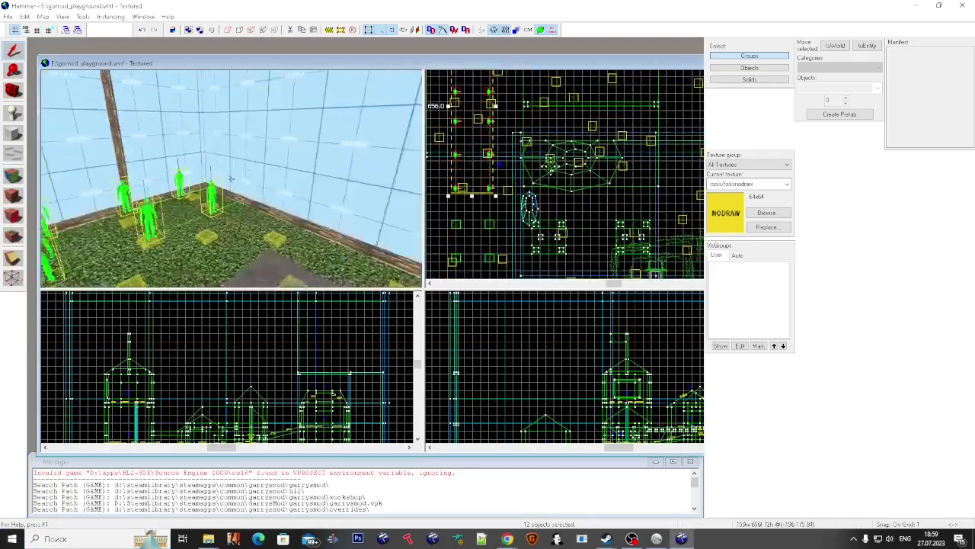
key("Escape")
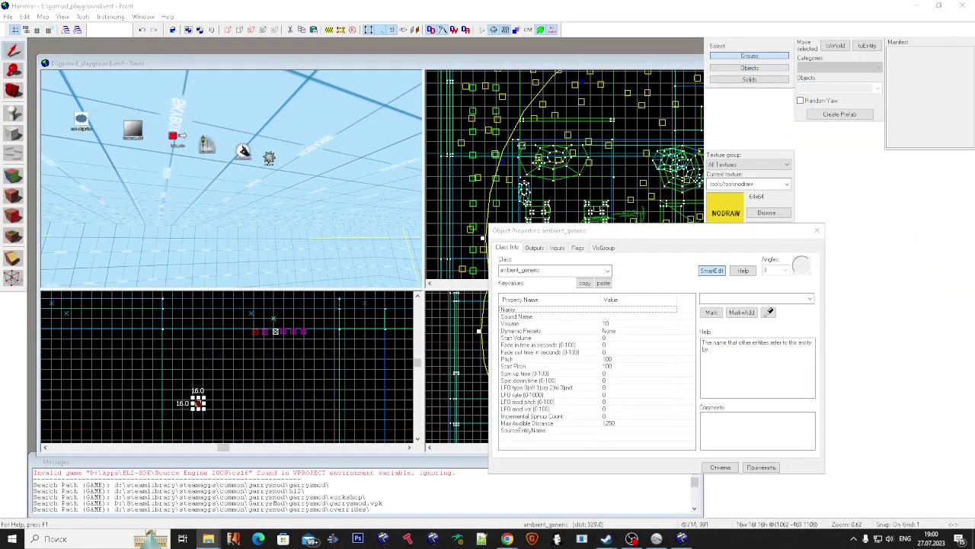
Name the new ambient_generic entity 1b, give it the birds1.wav sound, and apply the properties.
left_click(711, 311)
left_click(570, 468)
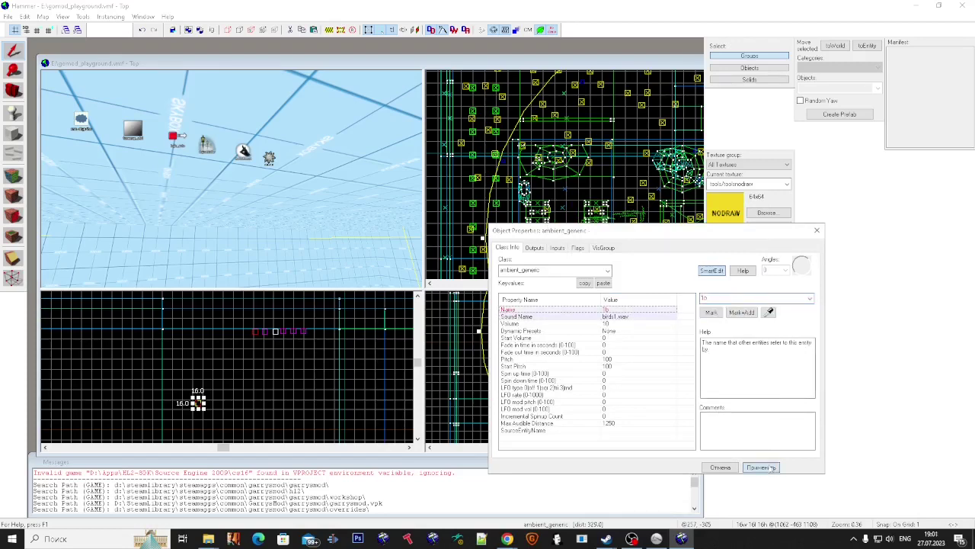
left_click(762, 467)
Copy the bird sound entity into a row, naming the copies 2b, 3b and 4b and assigning other playground bird sounds, such as birds4.wav to 2b.
scroll(602, 192, "up", 10)
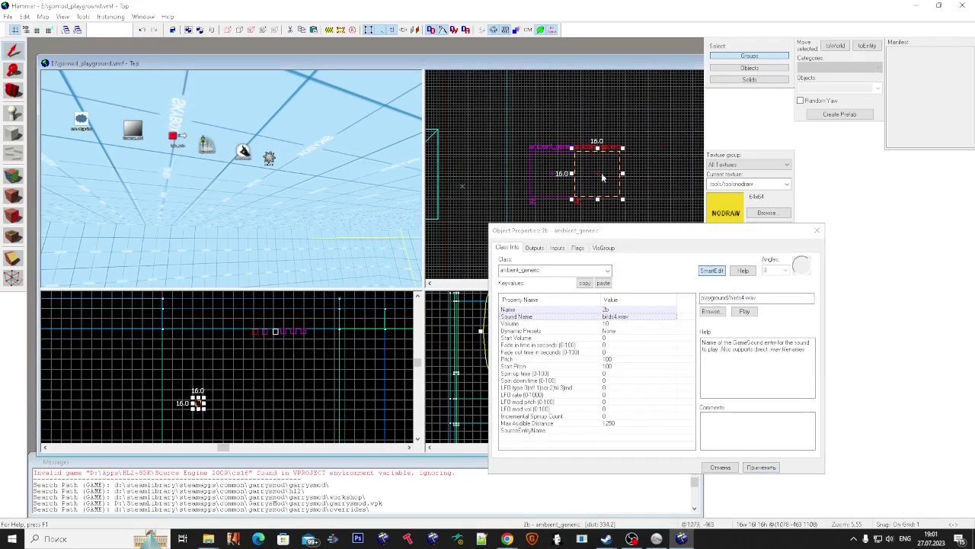
scroll(602, 177, "up", 2)
left_click(743, 297)
left_click_drag(652, 174, 669, 171, "shift")
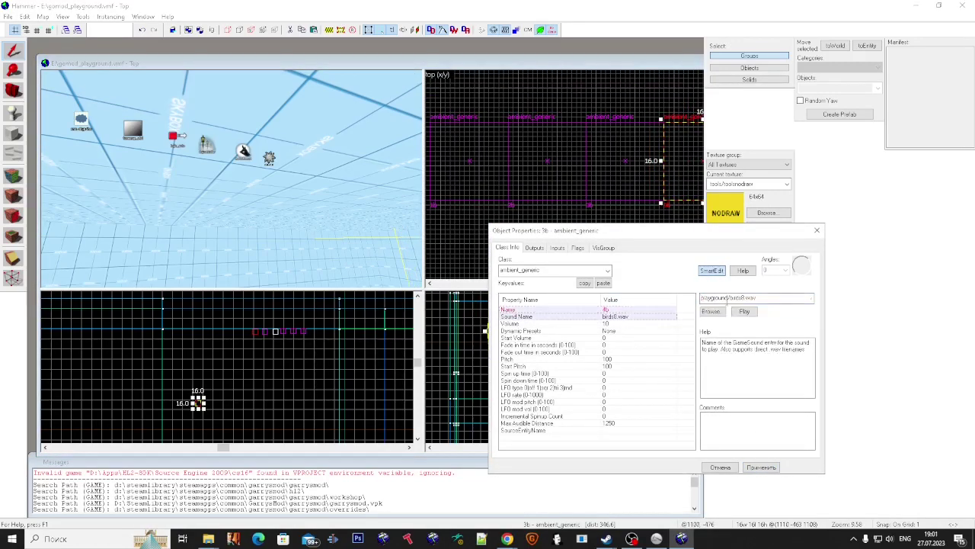
Add OnMapSpawn outputs to logic_auto that fire ToggleSound on the bird sound entities 1b to 4b with staggered delays of 5 to 30 seconds.
left_click(202, 163)
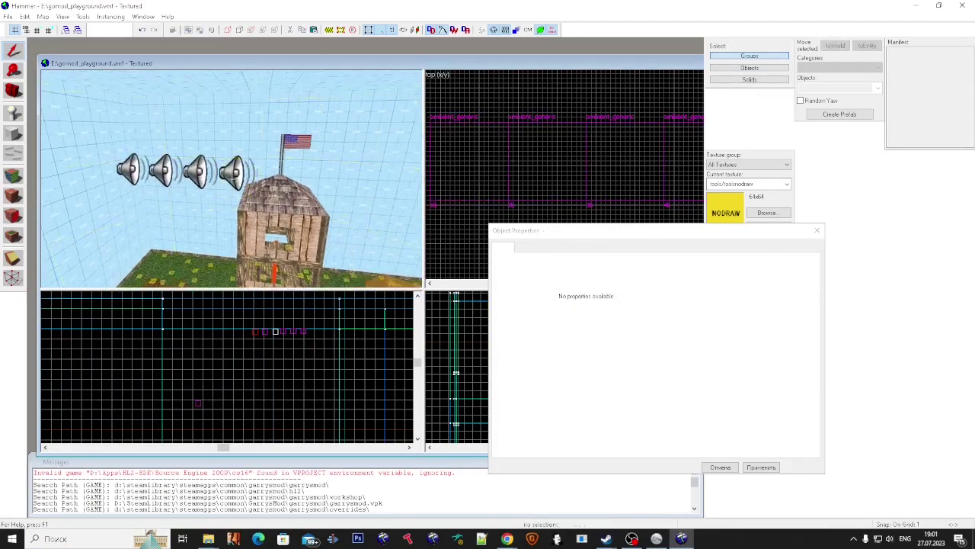
left_click(577, 248)
key("super")
left_click(534, 248)
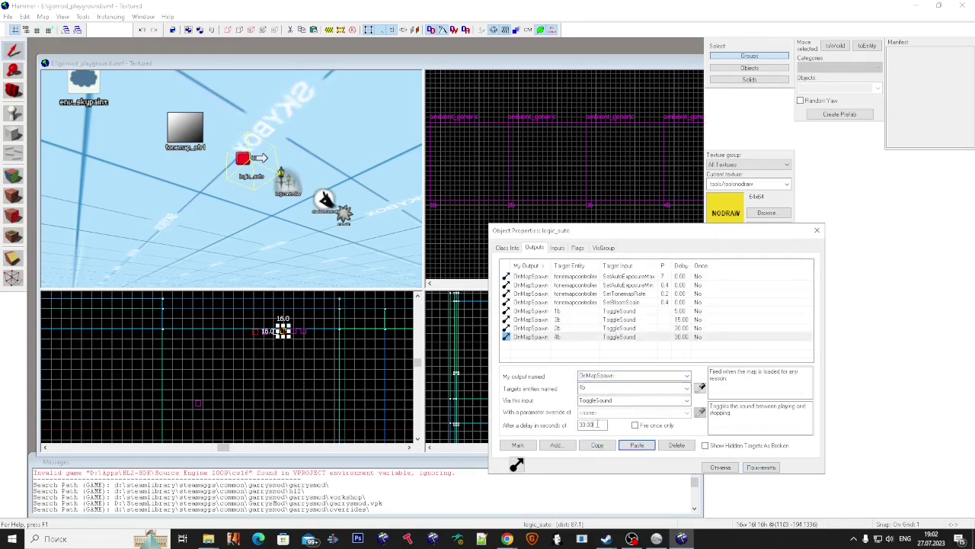
Add another ambient_generic named wind beside the row of bird sound entities, and open its flags.
key("Escape")
key("z")
key("w")
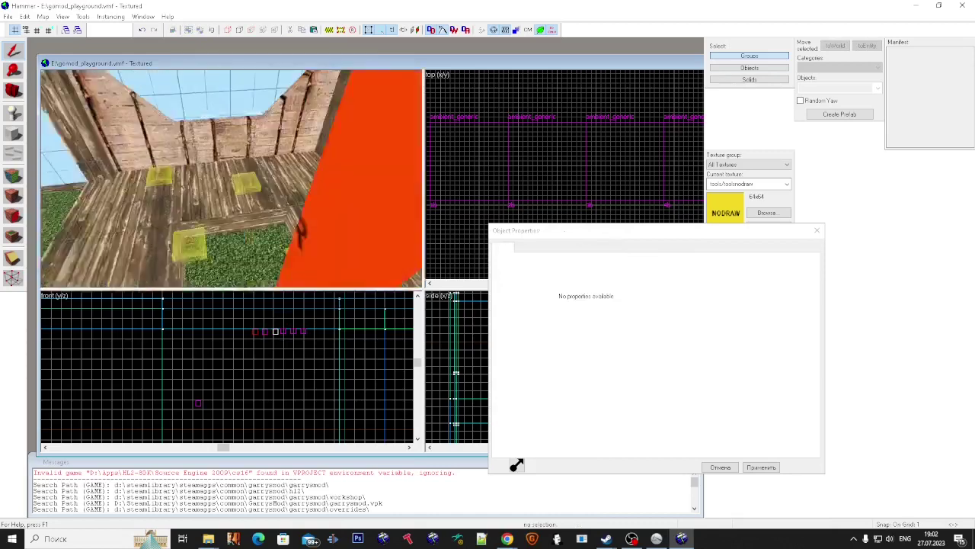
left_click(276, 183)
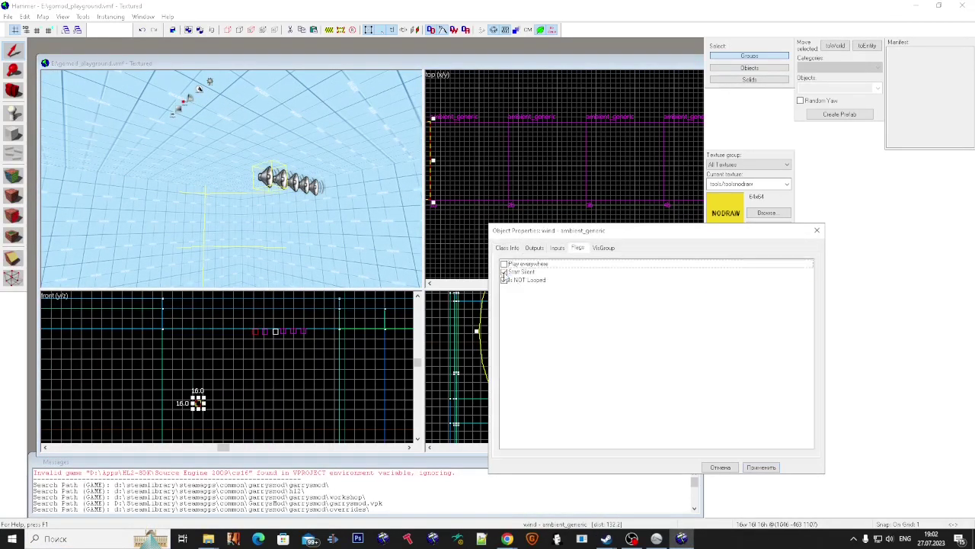
Preview the raw sounds filtered by wind and assign ambient\wind\wasteland_wind.wav to the wind entity.
double_click(618, 317)
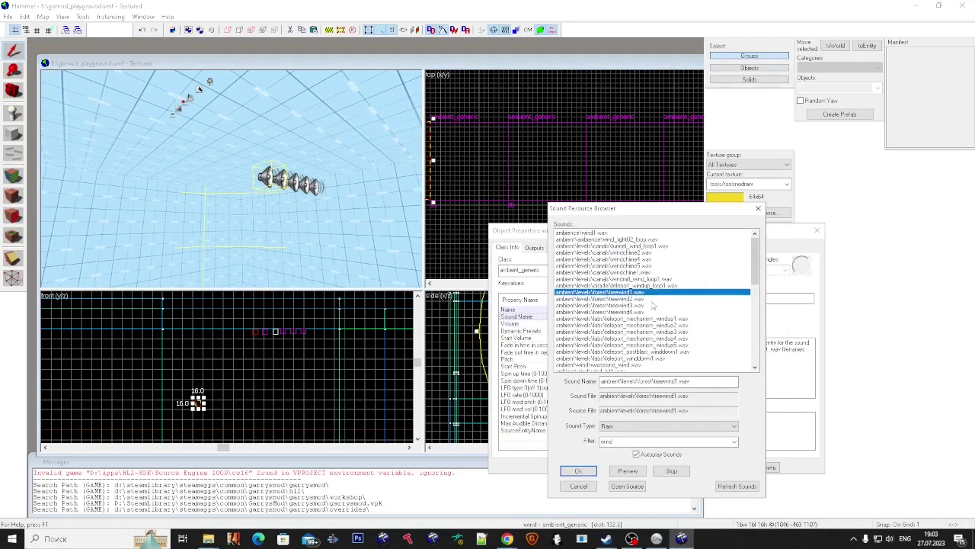
scroll(649, 292, "down", 5)
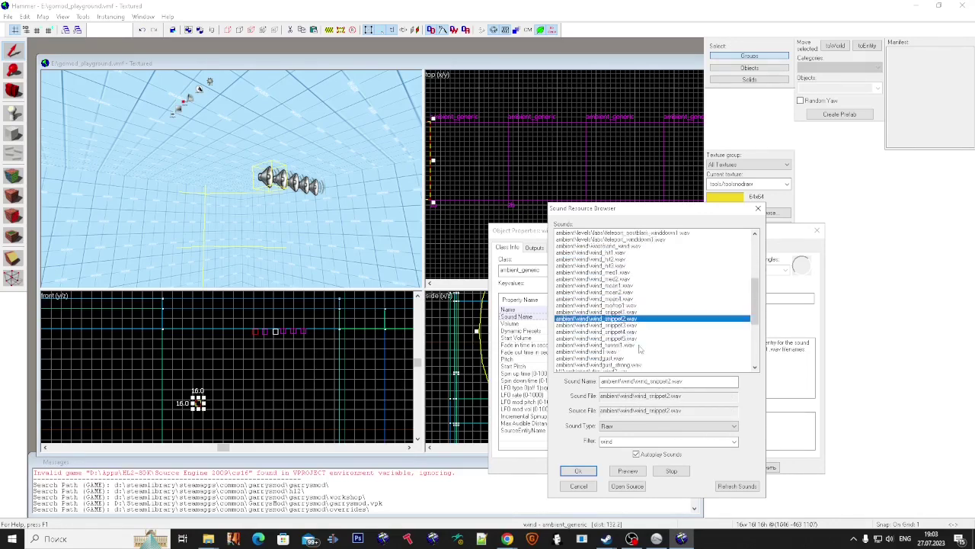
left_click(634, 340)
scroll(636, 314, "up", 3)
left_click(630, 359)
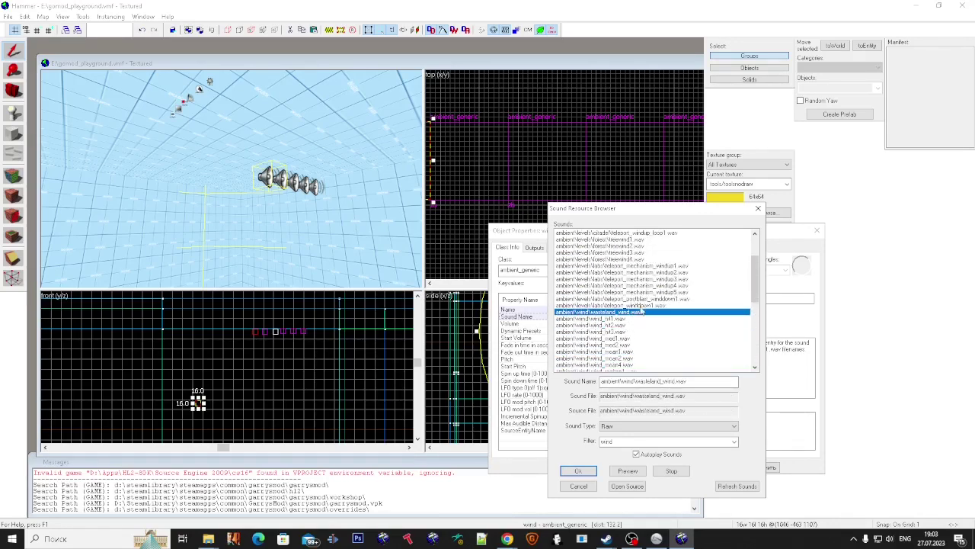
scroll(642, 311, "up", 3)
left_click(644, 312)
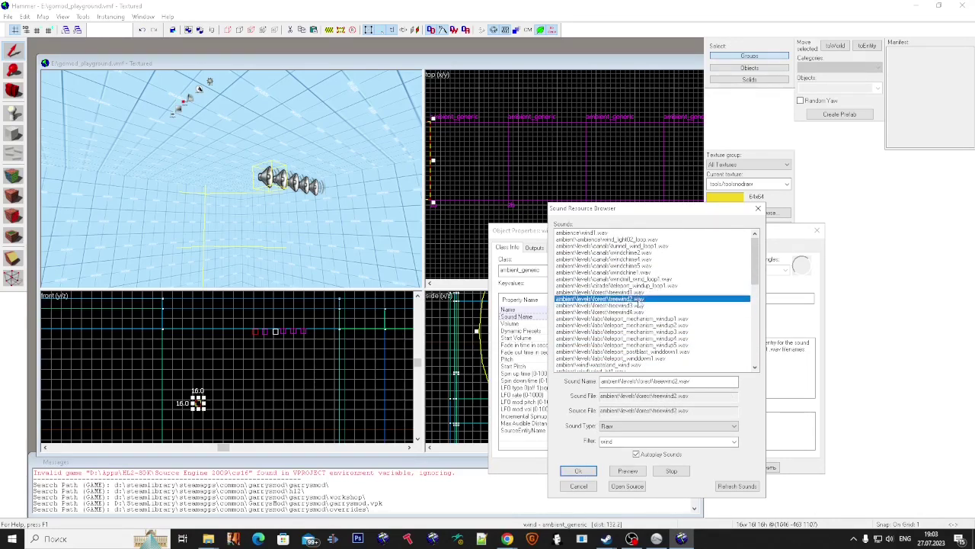
scroll(644, 312, "down", 1)
left_click(609, 345)
left_click(586, 470)
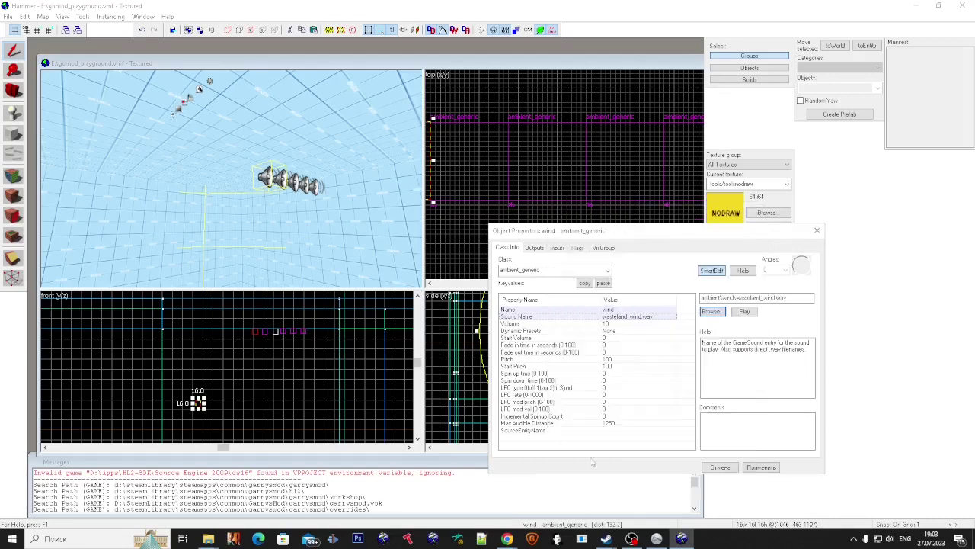
Set the wind sound to play everywhere with Start Silent and Is NOT Looped off, set its volume to 1, and shrink Hammer to reveal the desktop.
left_click(577, 247)
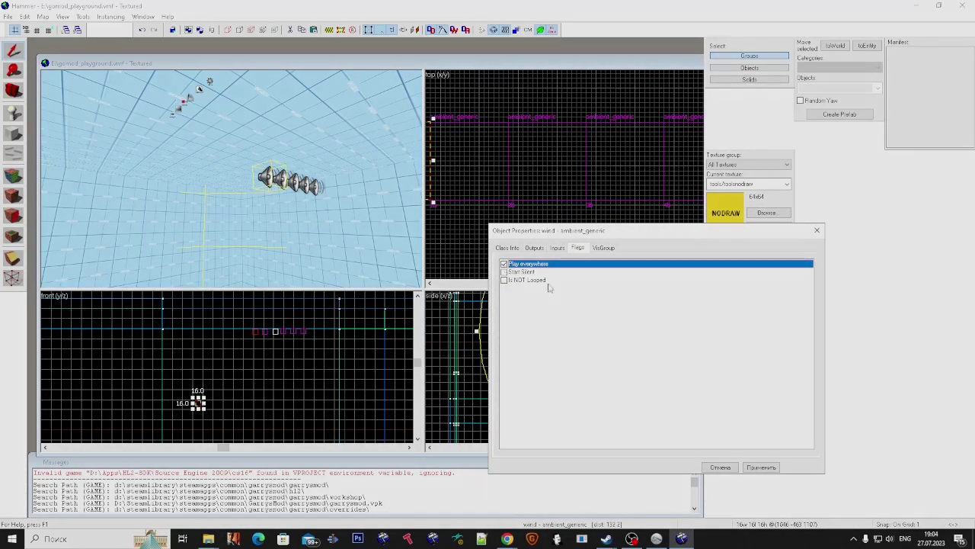
left_click(506, 248)
key("super+Down")
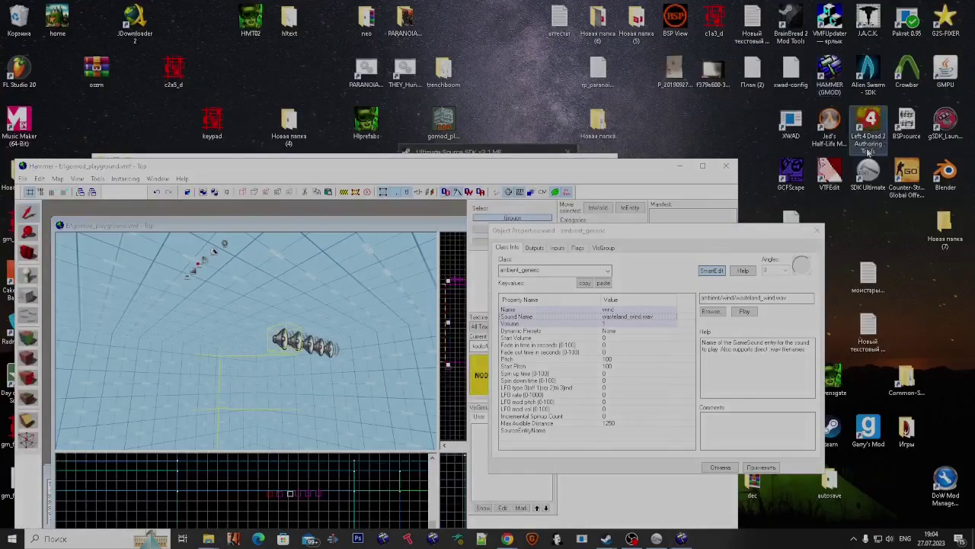